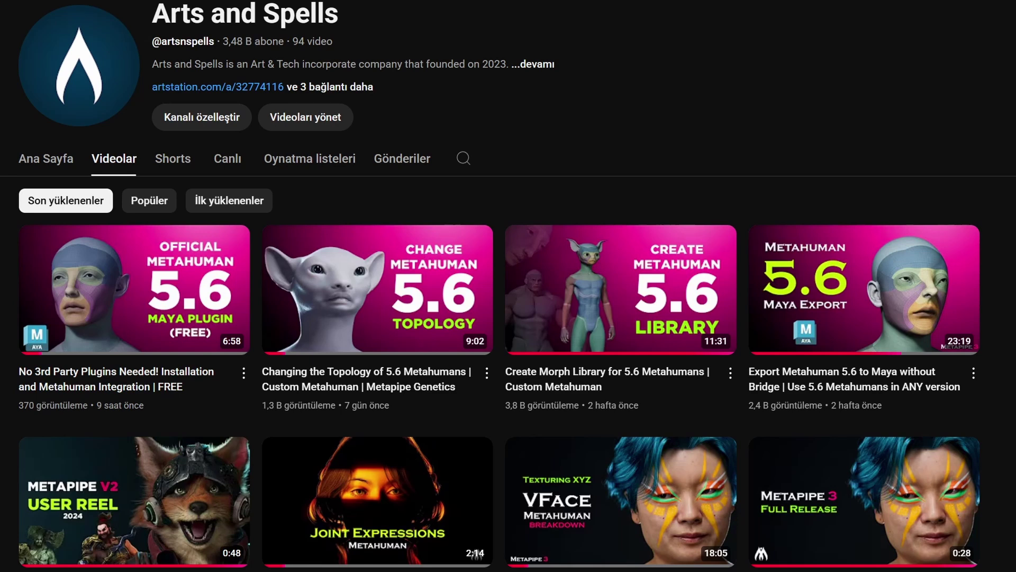
- Orbit around the character, then launch the Expression Editor from the MetaHuman menu
{"action": "mouse_move", "coordinate": [38, 311]}
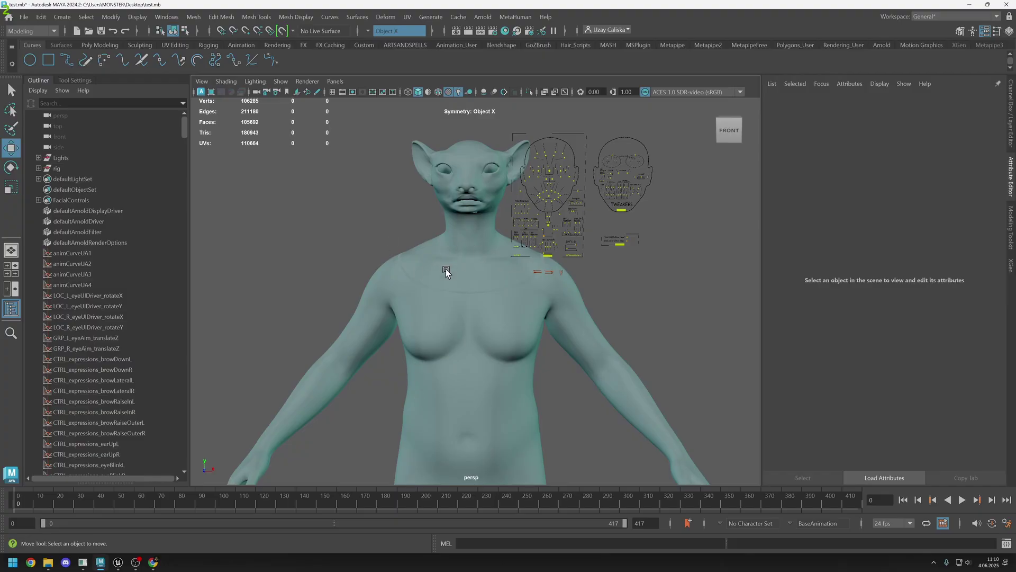
{"action": "left_click_drag", "start_coordinate": [430, 211], "coordinate": [512, 262], "text": "alt"}
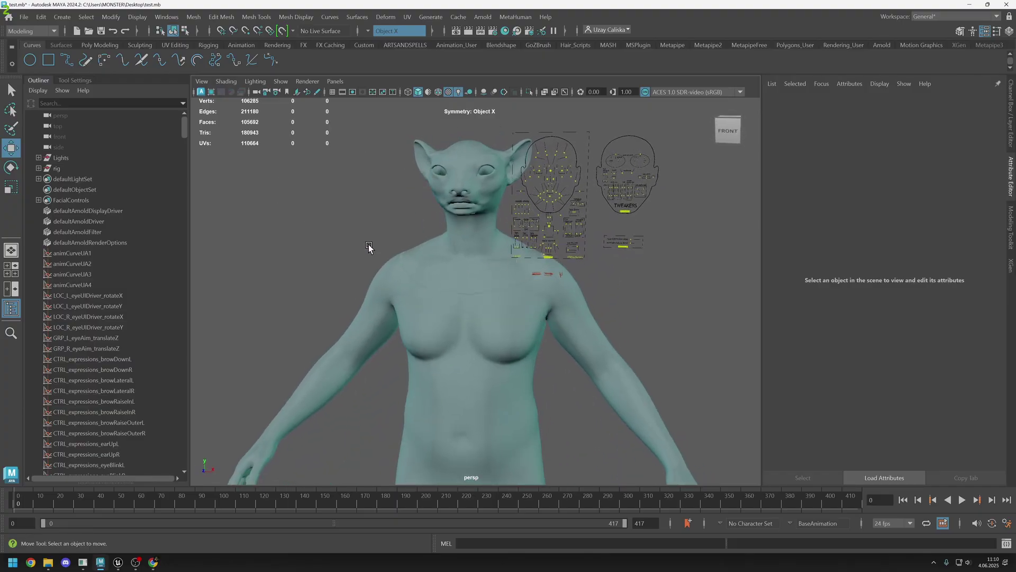
{"action": "left_click", "coordinate": [519, 17]}
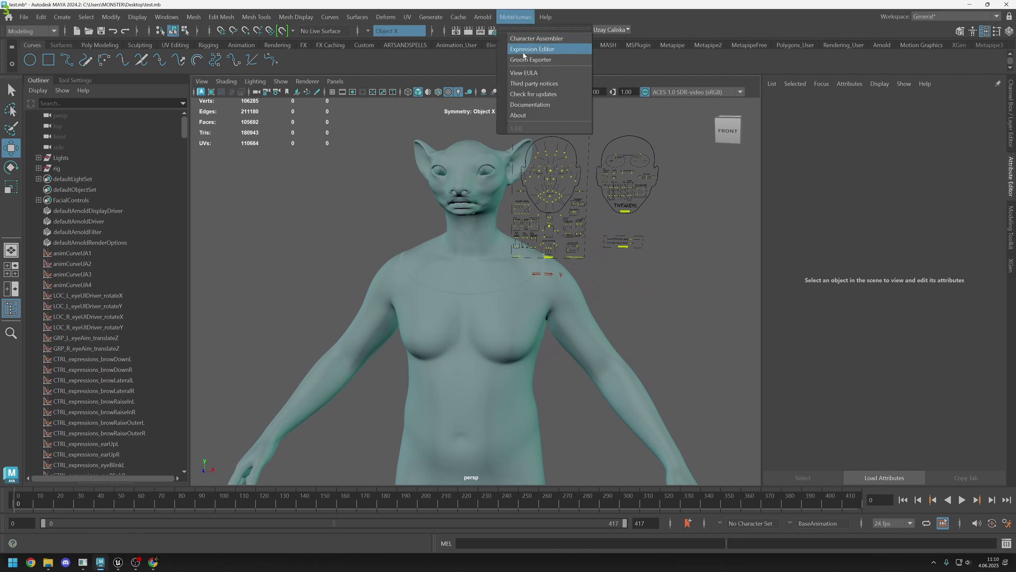
{"action": "left_click", "coordinate": [553, 51]}
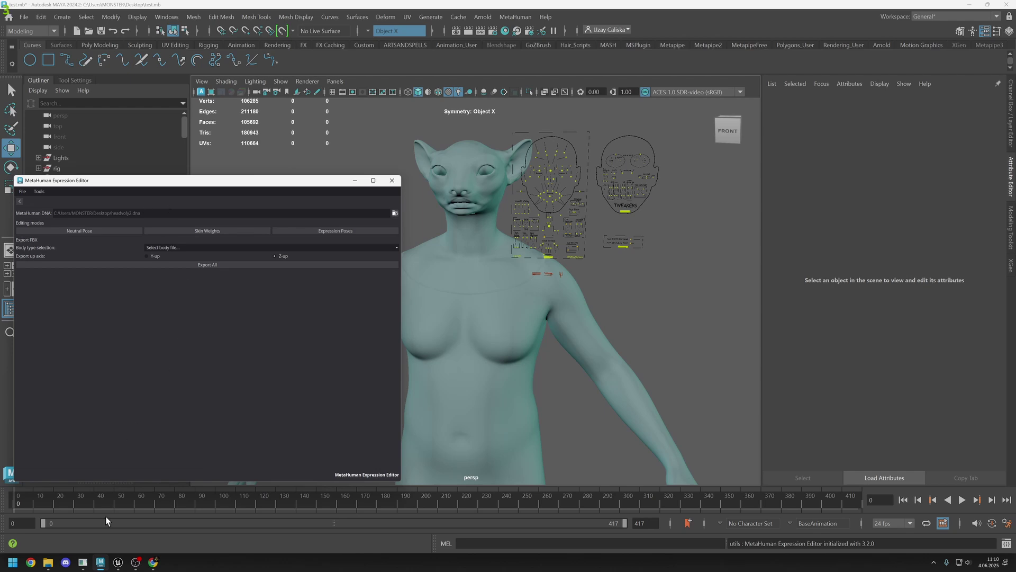
- In Unreal Engine, select and open the VolyN MetaHuman from the Content Browser
{"action": "left_click", "coordinate": [118, 562]}
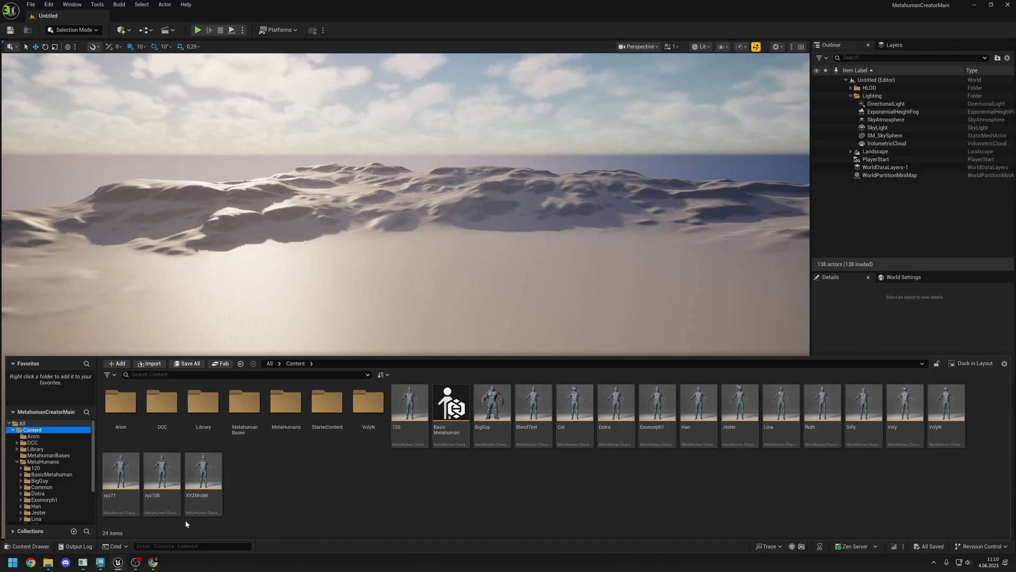
{"action": "left_click", "coordinate": [946, 406]}
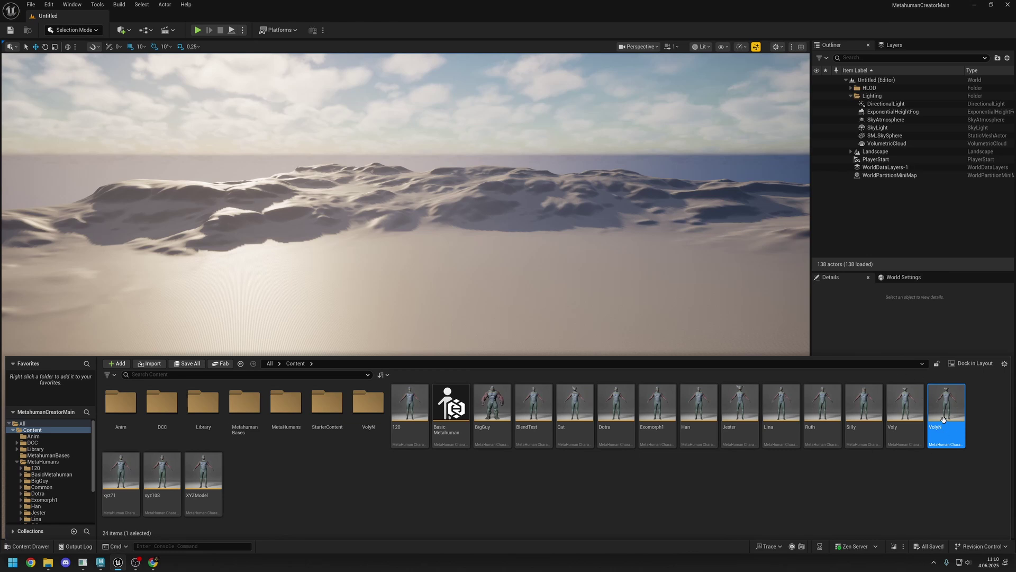
{"action": "double_click", "coordinate": [942, 419]}
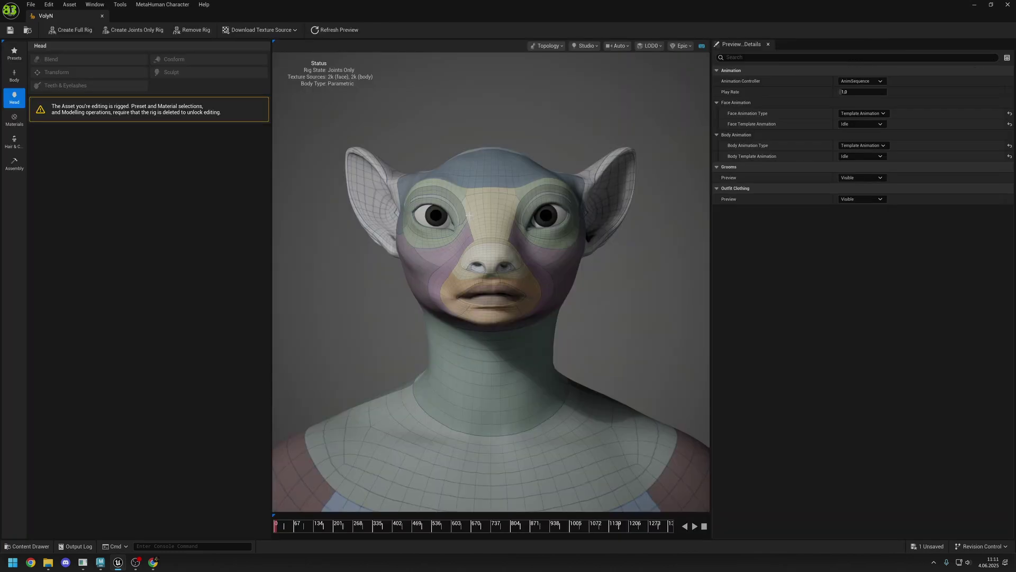
- Save VolyN's face DNA to a .dna file via the MetaHuman Character menu
{"action": "left_click", "coordinate": [161, 4]}
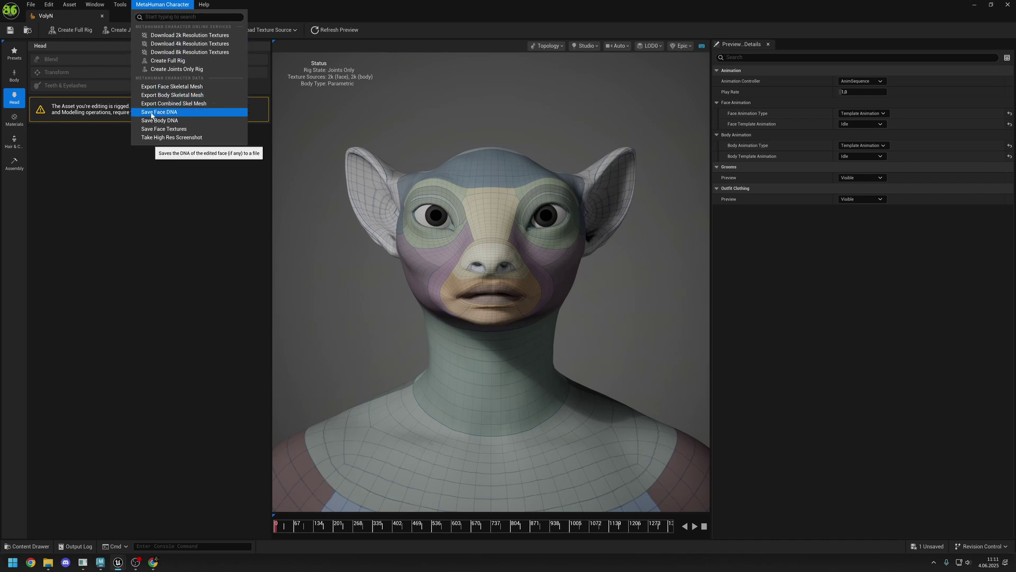
{"action": "left_click", "coordinate": [173, 112]}
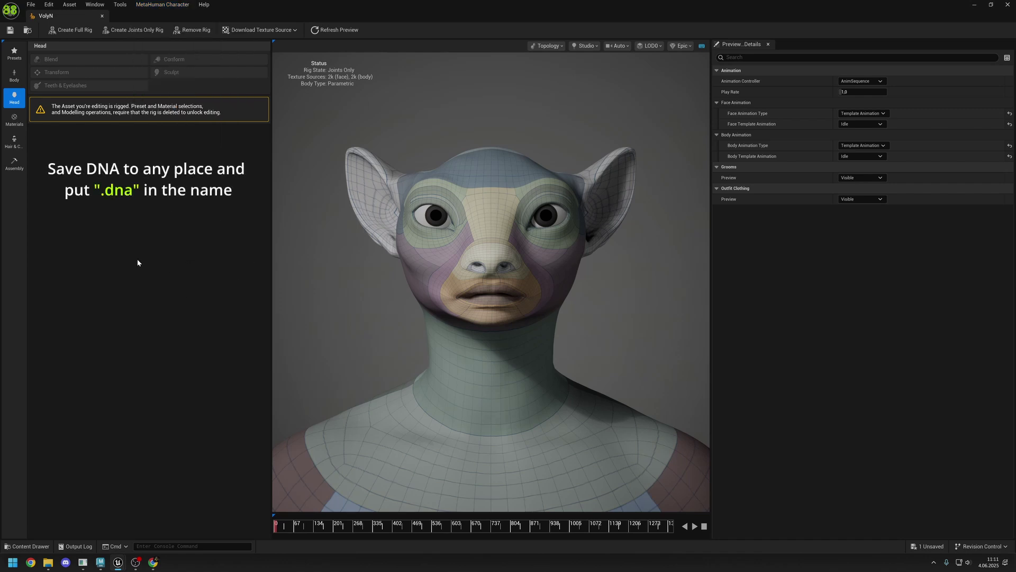
{"action": "left_click", "coordinate": [163, 5]}
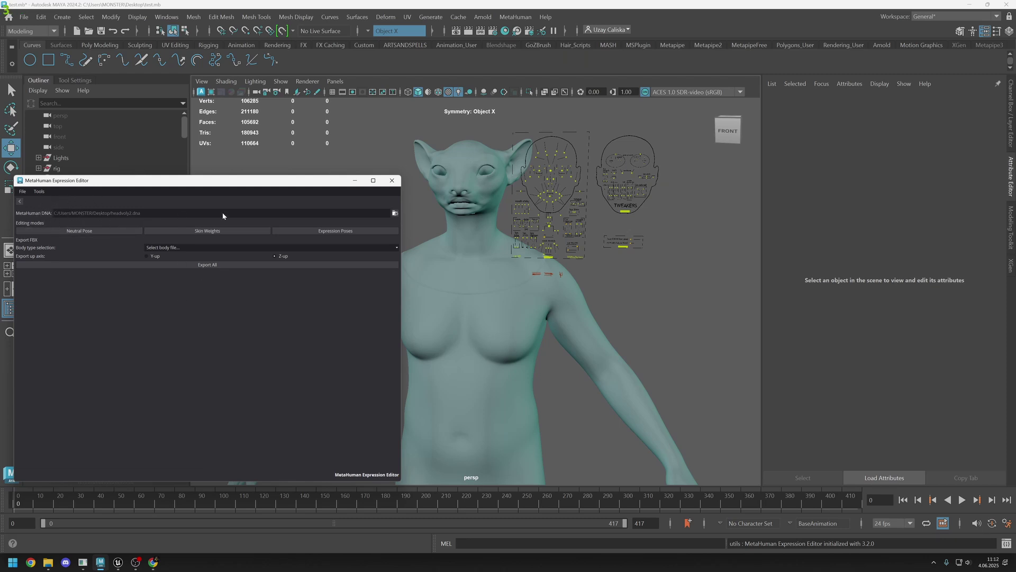
- Load headvoly.dna in the Expression Editor, filter the Outliner by 'rl4', and select head_rl4Embedded
{"action": "left_click", "coordinate": [393, 215]}
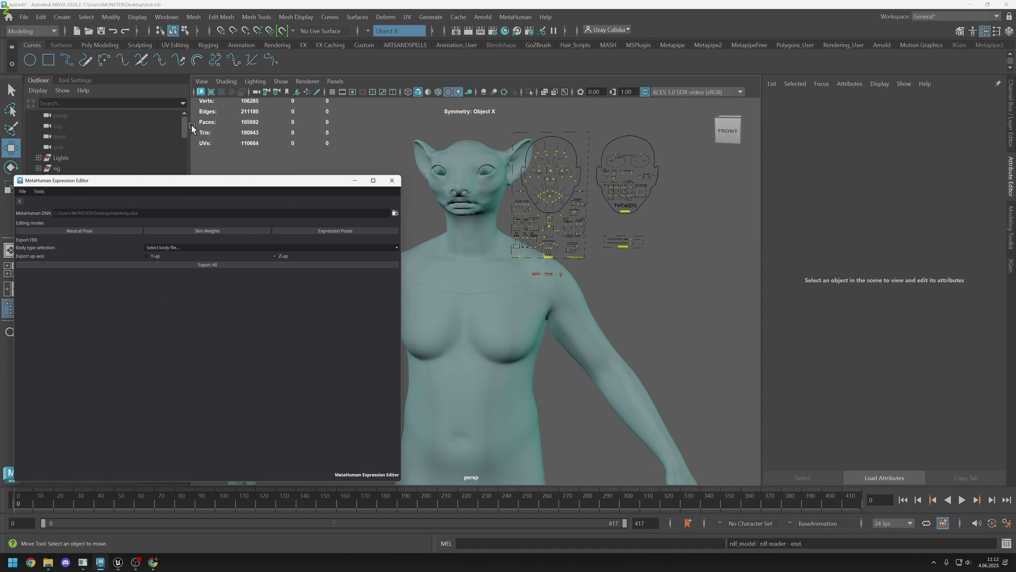
{"action": "left_click", "coordinate": [106, 103]}
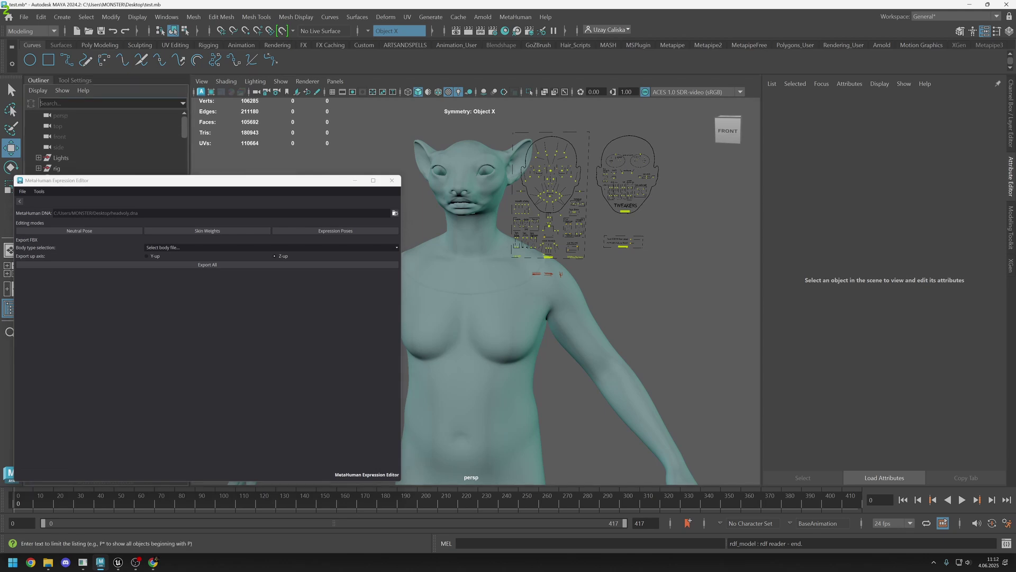
{"action": "left_click", "coordinate": [38, 91]}
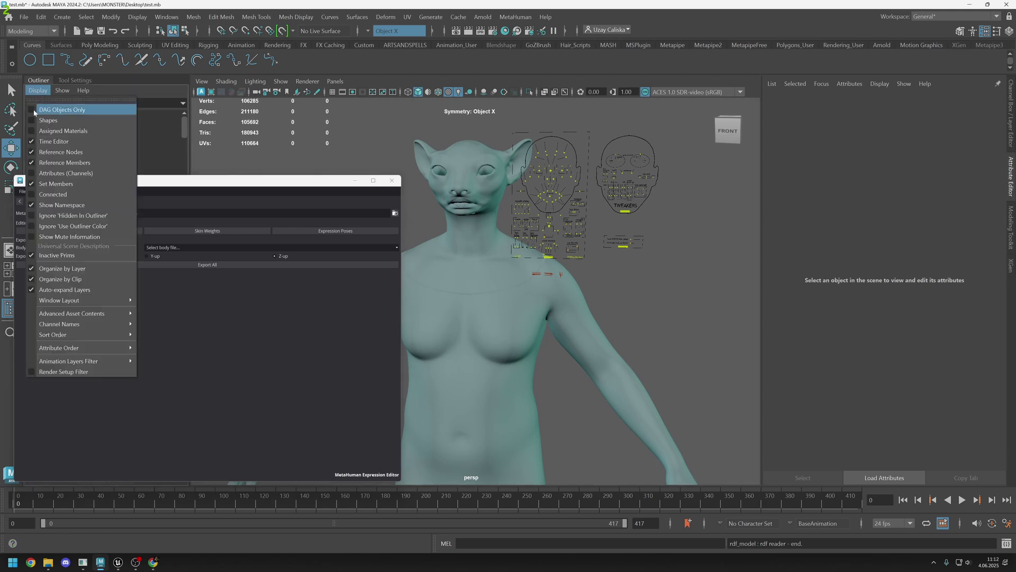
{"action": "left_click", "coordinate": [154, 103]}
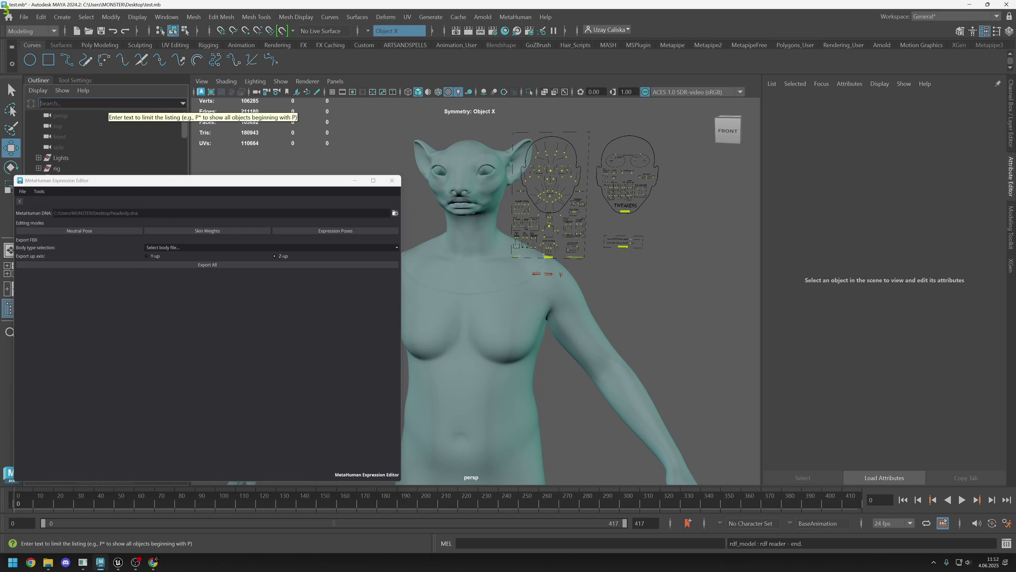
{"action": "type", "text": "rl4"}
{"action": "left_click", "coordinate": [92, 125]}
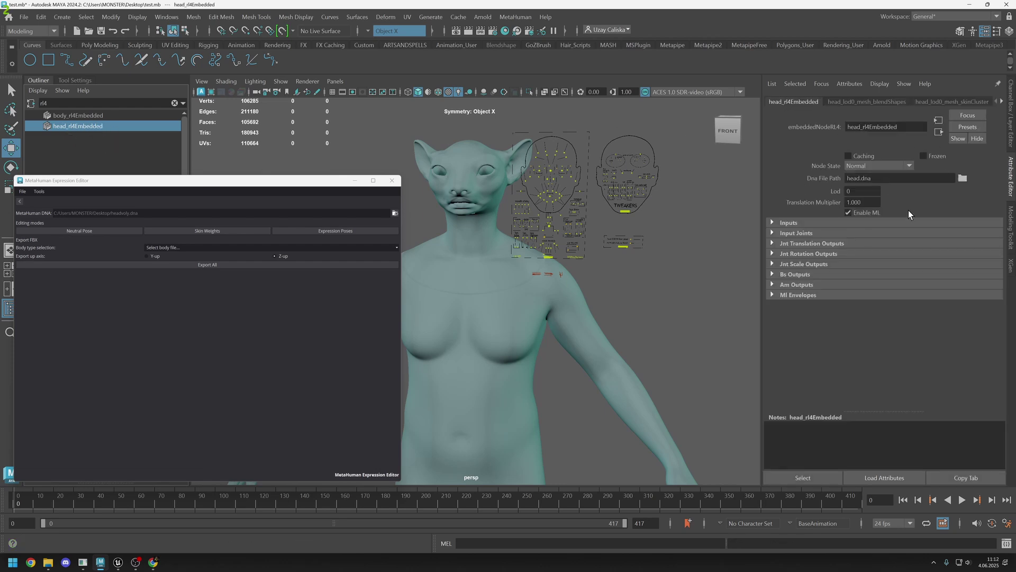
- Set head_rl4Embedded's Dna File Path to headvoly.dna and reset the face to Neutral Pose
{"action": "left_click", "coordinate": [63, 118]}
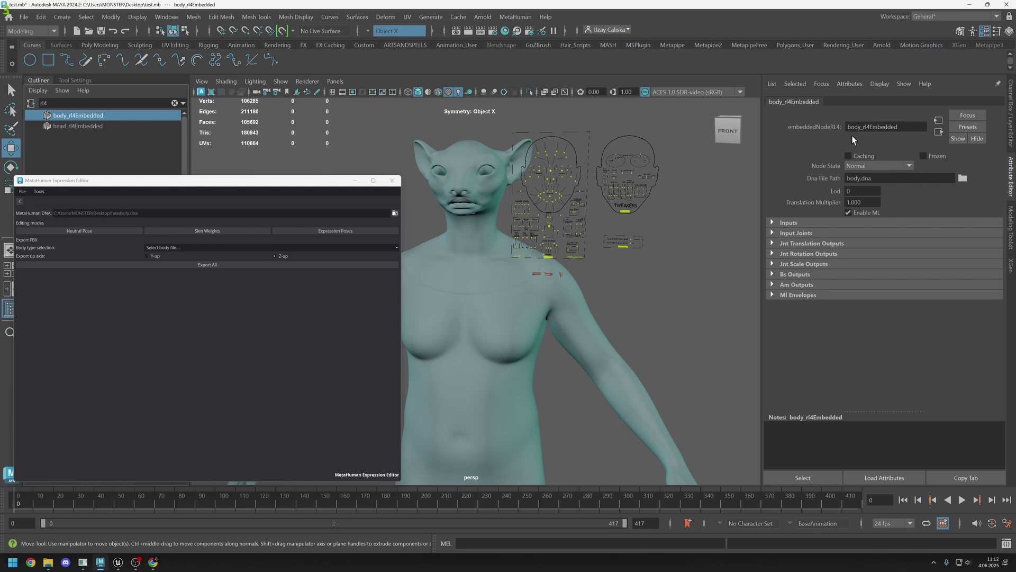
{"action": "left_click", "coordinate": [100, 123]}
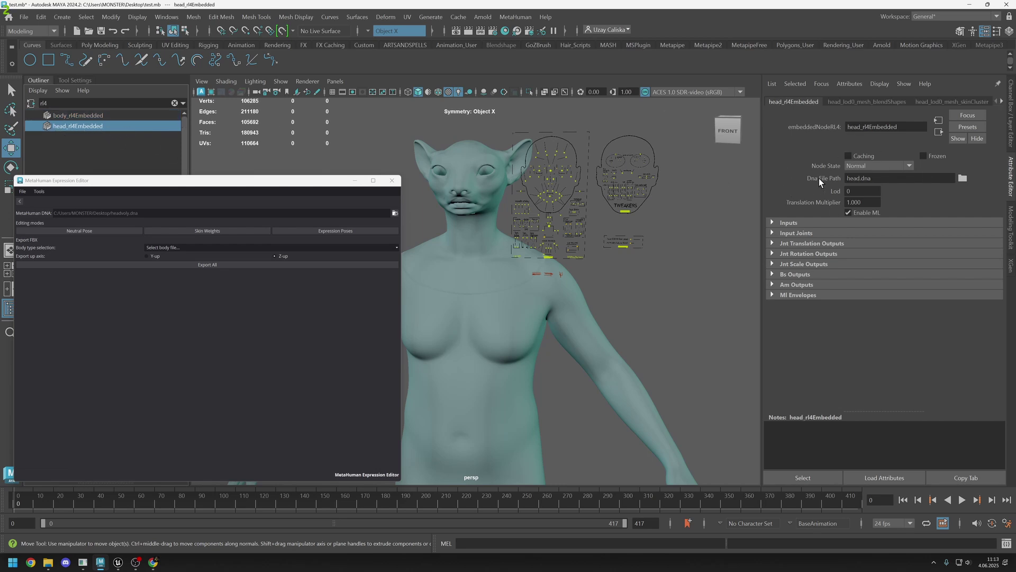
{"action": "left_click", "coordinate": [962, 180]}
{"action": "double_click", "coordinate": [381, 229]}
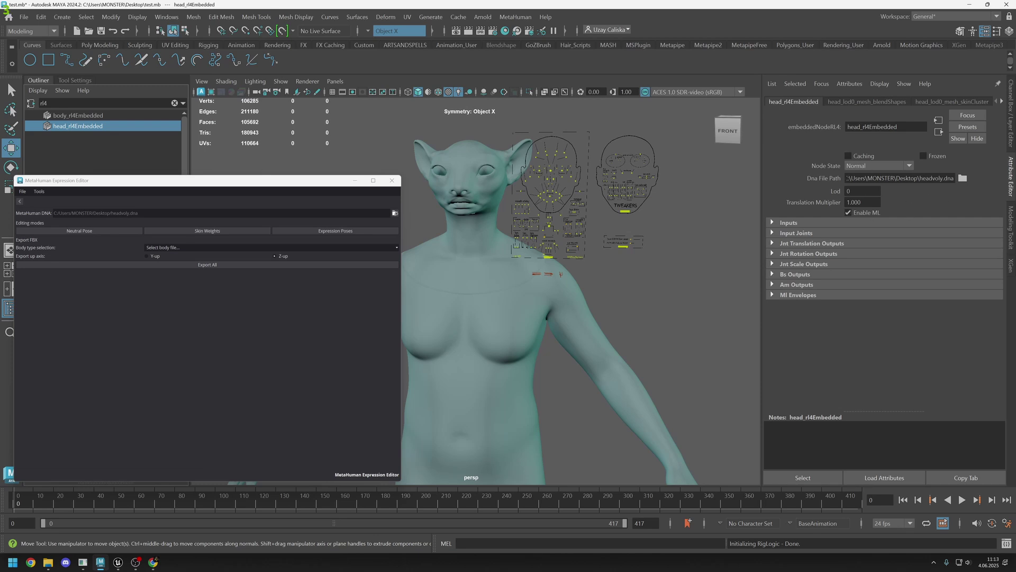
{"action": "middle_click_drag", "start_coordinate": [520, 290], "coordinate": [574, 297], "text": "alt"}
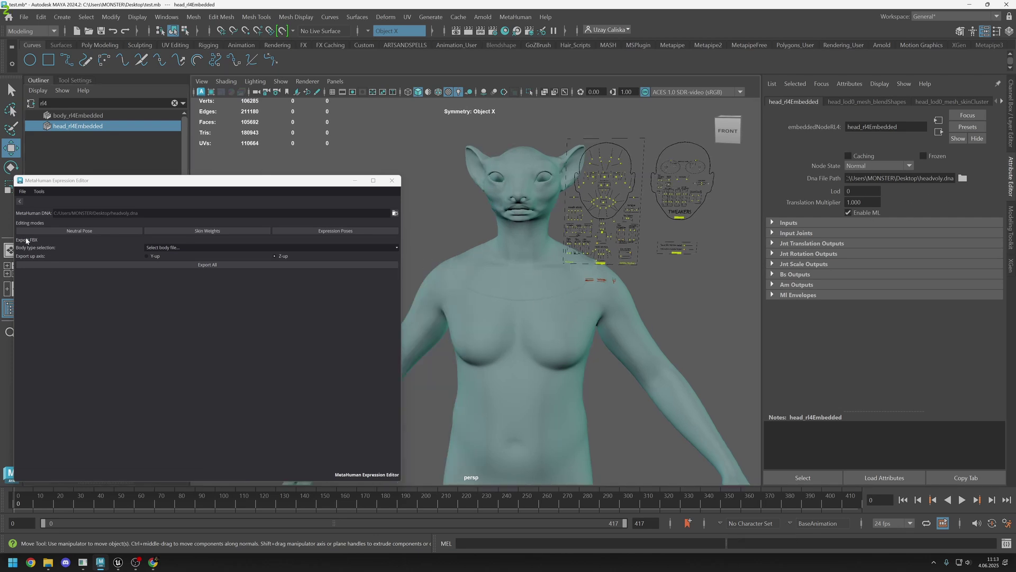
{"action": "left_click", "coordinate": [95, 229]}
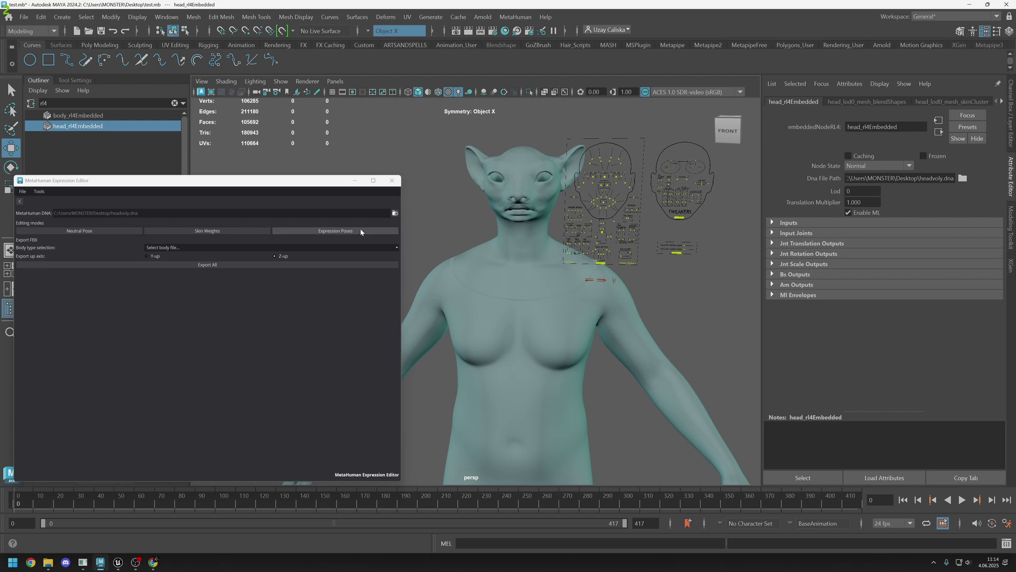
- Switch to pose editing and browse the graph for the mouth upperLipRaise poses, searching 'mou'
{"action": "left_click", "coordinate": [338, 233]}
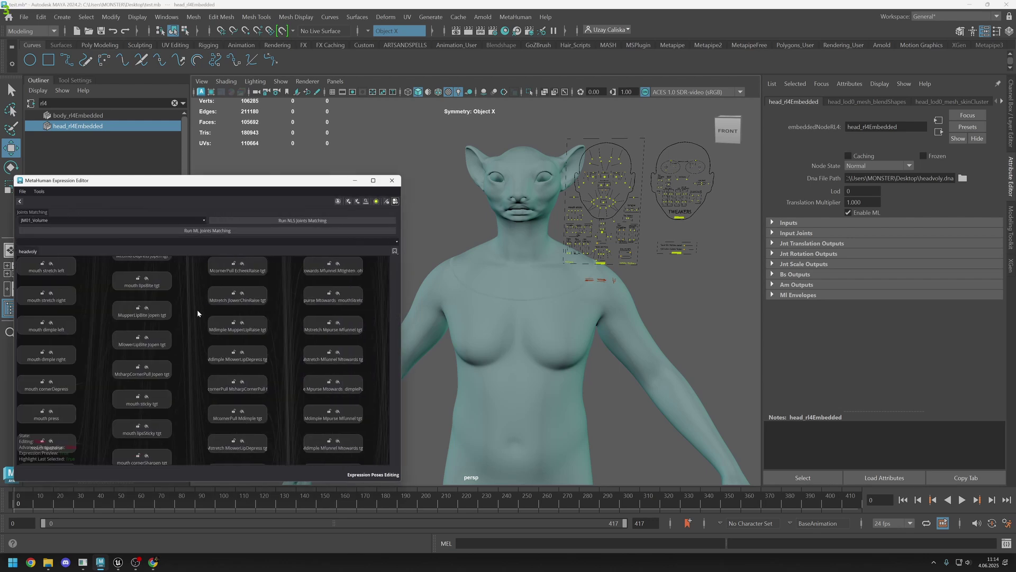
{"action": "scroll", "coordinate": [197, 320], "scroll_direction": "down", "scroll_amount": 6}
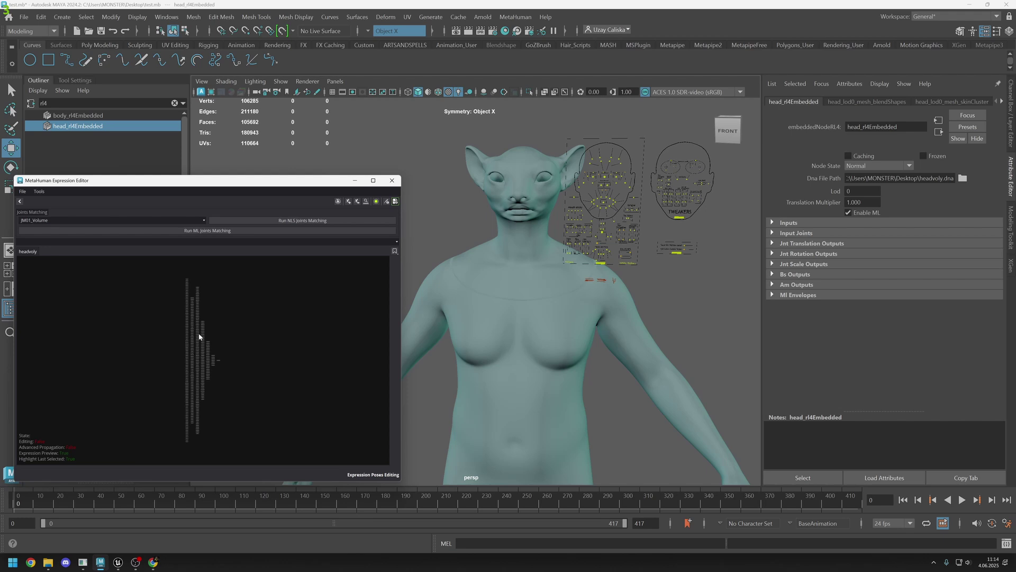
{"action": "scroll", "coordinate": [200, 336], "scroll_direction": "up", "scroll_amount": 10}
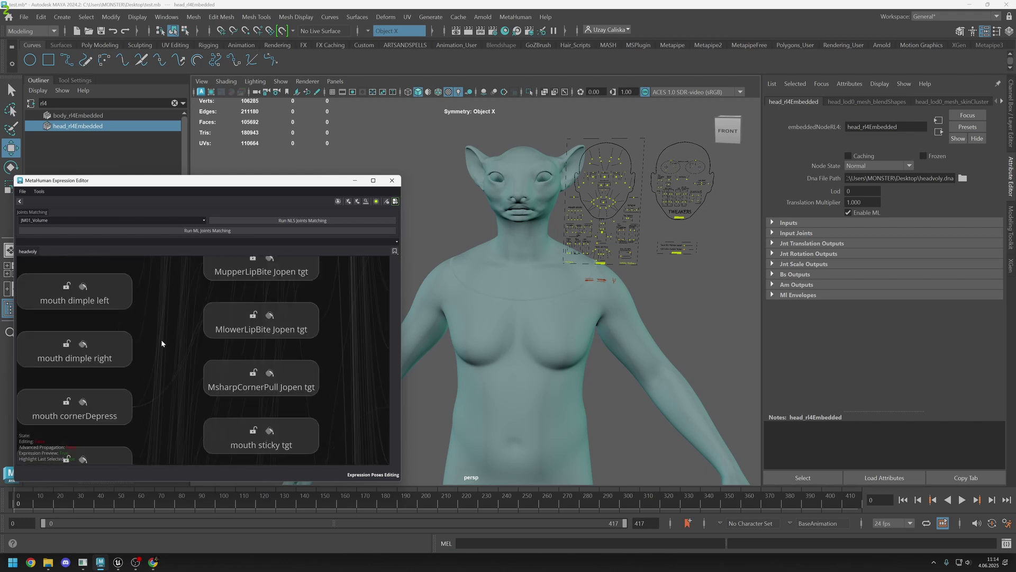
{"action": "middle_click_drag", "start_coordinate": [161, 341], "coordinate": [254, 436]}
{"action": "middle_click_drag", "start_coordinate": [67, 273], "coordinate": [117, 437]}
{"action": "middle_click_drag", "start_coordinate": [130, 340], "coordinate": [140, 451]}
{"action": "middle_click_drag", "start_coordinate": [115, 268], "coordinate": [106, 353]}
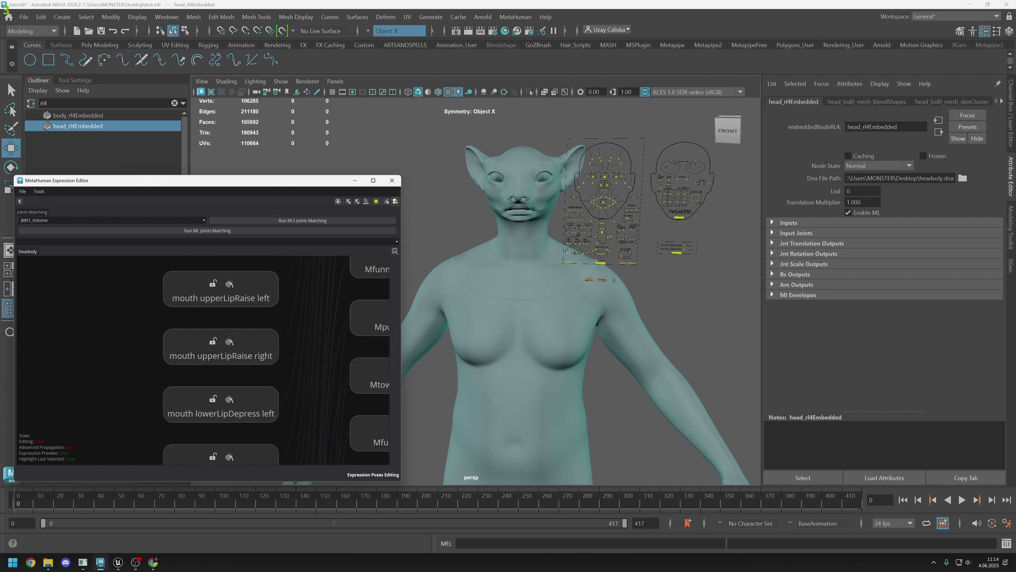
{"action": "type", "text": "mou"}
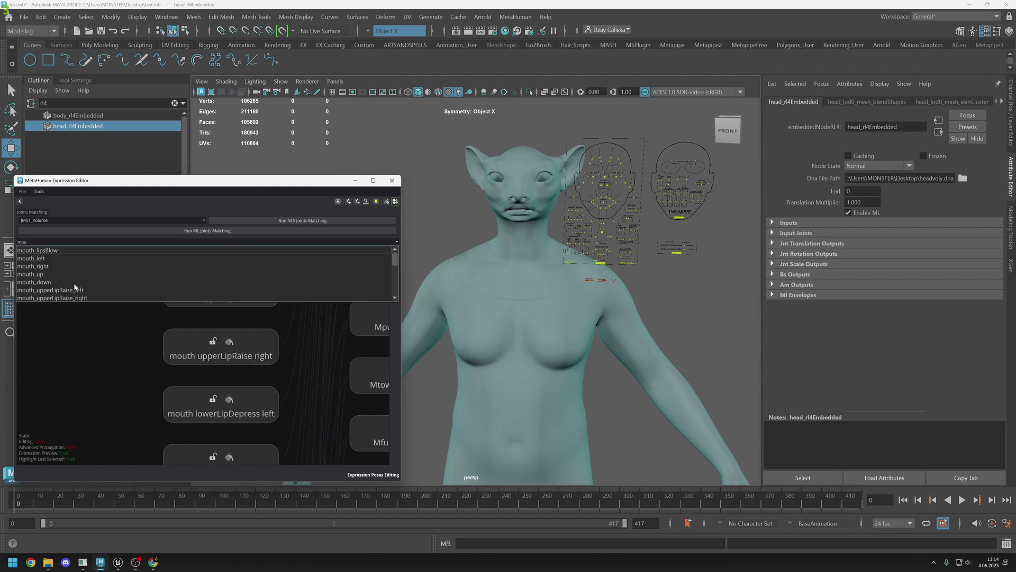
- Clear the search, frame the whole expression graph with F, and show the Sculpting tools
{"action": "left_click", "coordinate": [230, 360]}
{"action": "scroll", "coordinate": [230, 361], "scroll_direction": "down", "scroll_amount": 3}
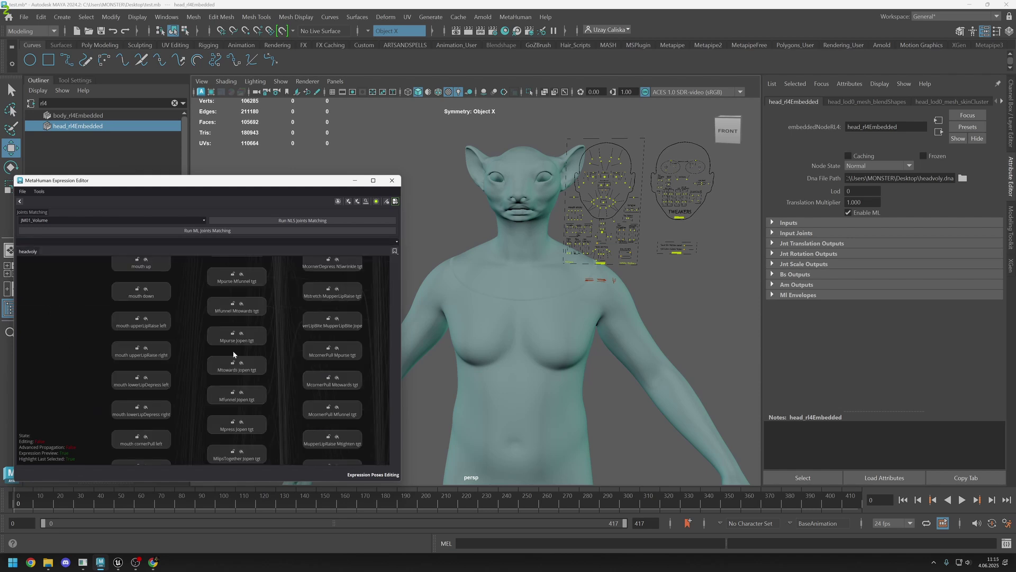
{"action": "scroll", "coordinate": [220, 370], "scroll_direction": "down", "scroll_amount": 3}
{"action": "scroll", "coordinate": [206, 343], "scroll_direction": "up", "scroll_amount": 3}
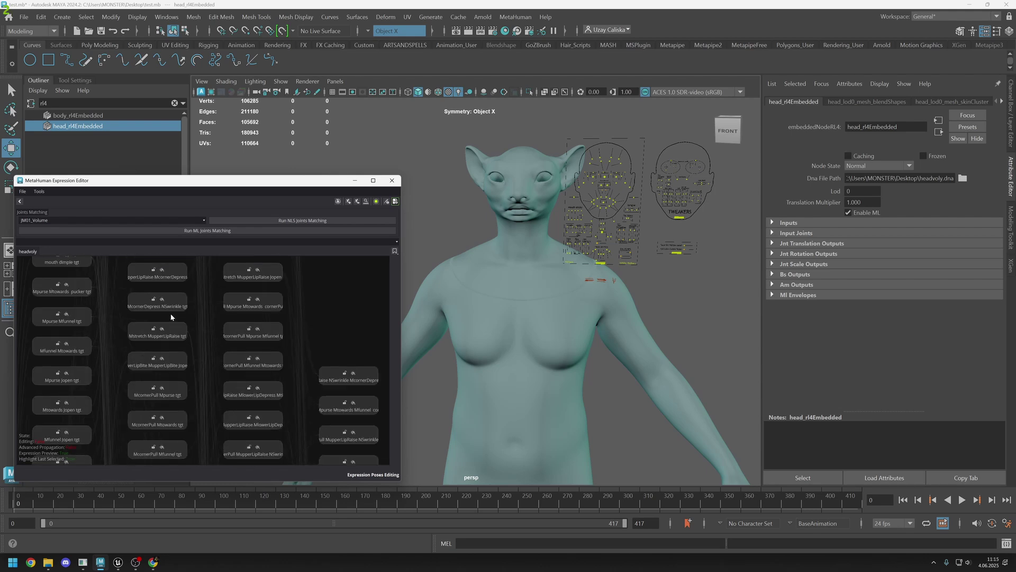
{"action": "scroll", "coordinate": [170, 314], "scroll_direction": "up", "scroll_amount": 5}
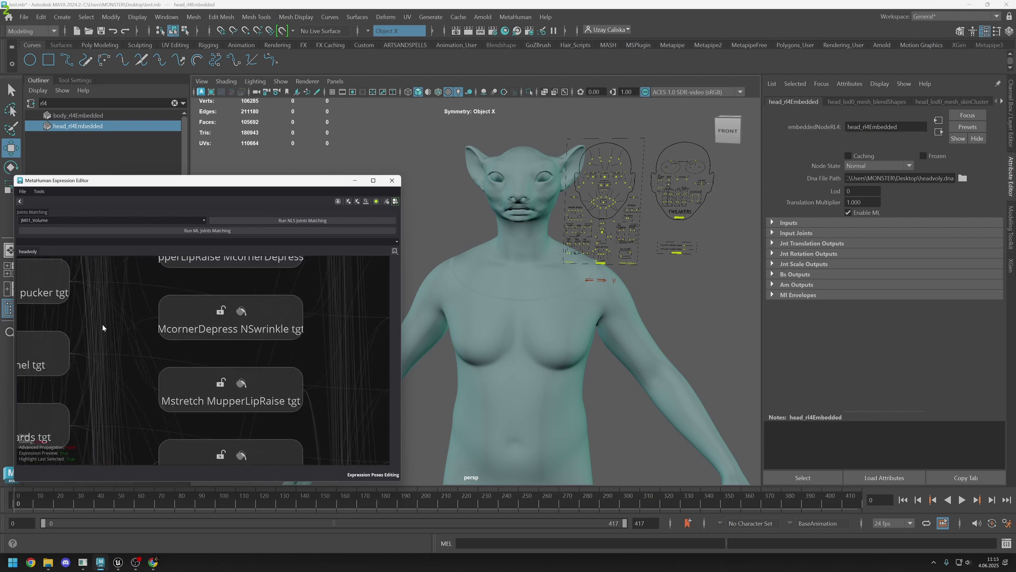
{"action": "middle_click_drag", "start_coordinate": [108, 331], "coordinate": [309, 400]}
{"action": "key", "text": "f"}
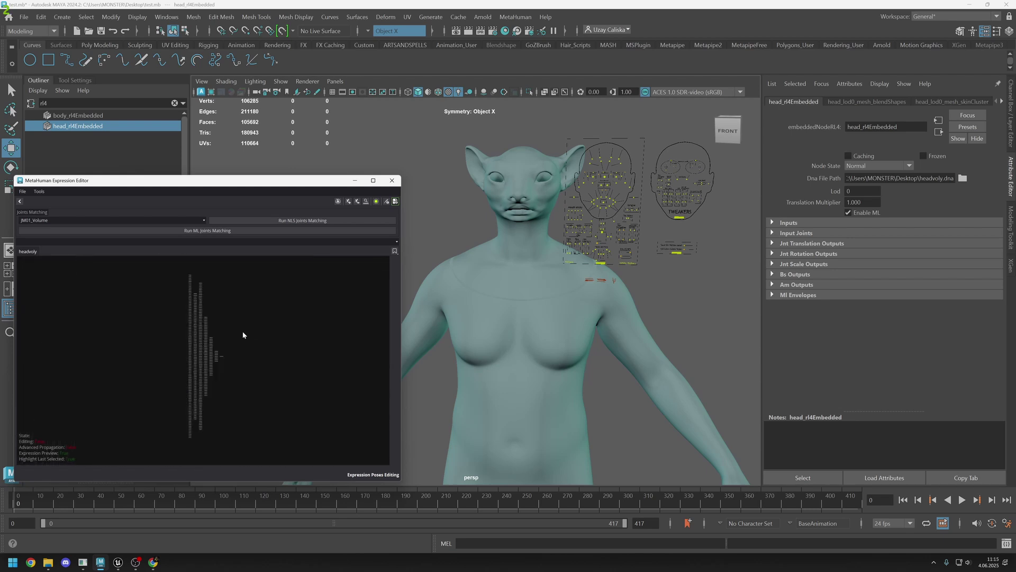
{"action": "left_click", "coordinate": [141, 43]}
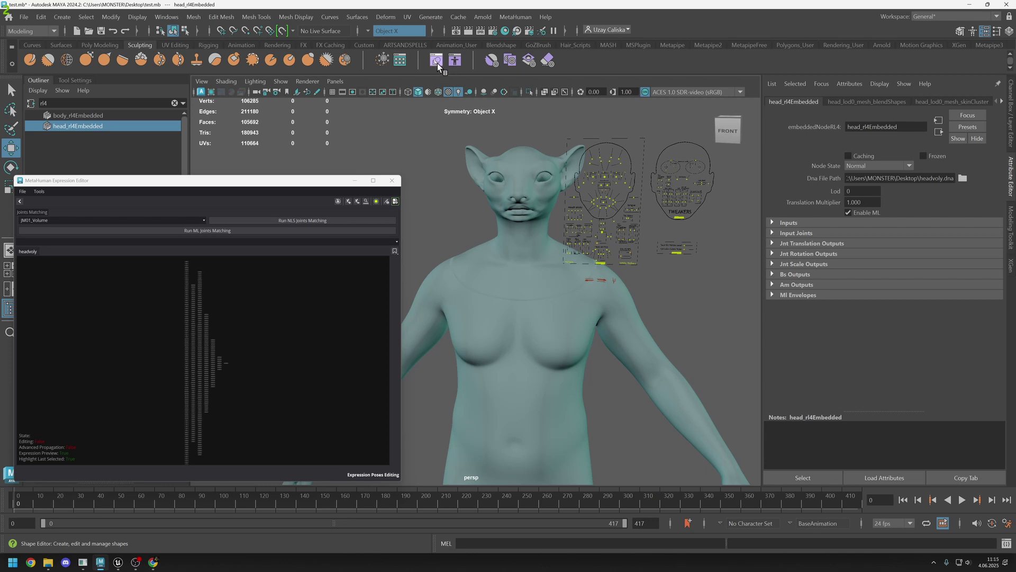
- Open the Shape Editor, place it beside the Expression Editor, and select the brow lateral expression
{"action": "left_click", "coordinate": [437, 61]}
{"action": "left_click_drag", "start_coordinate": [148, 202], "coordinate": [168, 202]}
{"action": "scroll", "coordinate": [300, 246], "scroll_direction": "down", "scroll_amount": 10}
{"action": "scroll", "coordinate": [300, 246], "scroll_direction": "down", "scroll_amount": 15}
{"action": "scroll", "coordinate": [284, 309], "scroll_direction": "up", "scroll_amount": 20}
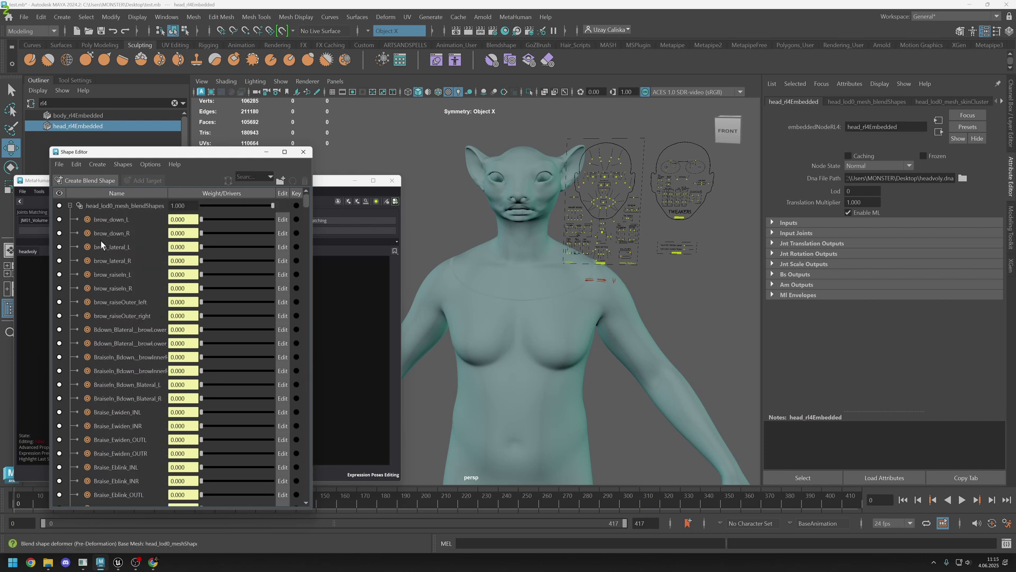
{"action": "left_click_drag", "start_coordinate": [126, 154], "coordinate": [437, 153]}
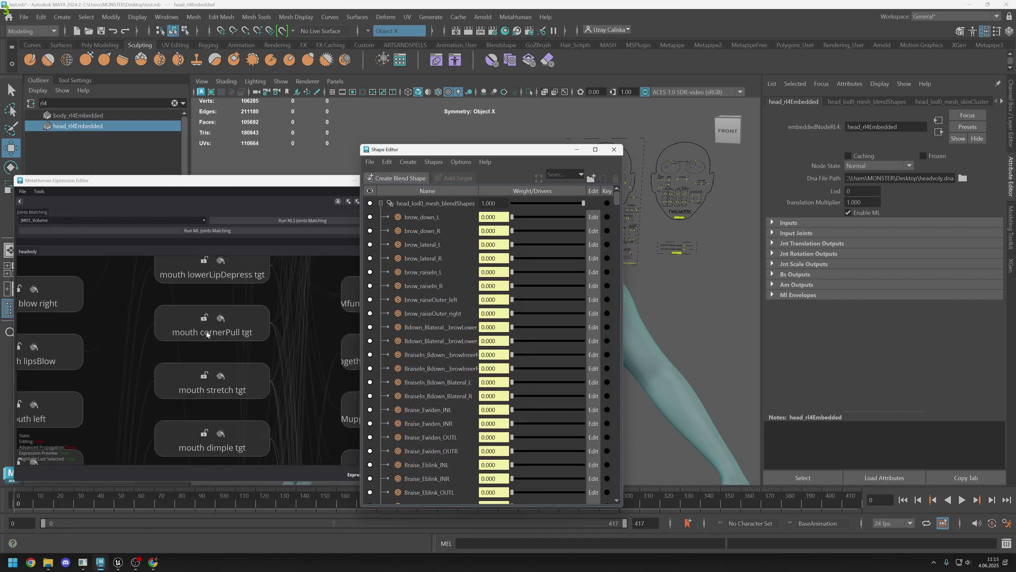
{"action": "left_click", "coordinate": [239, 370]}
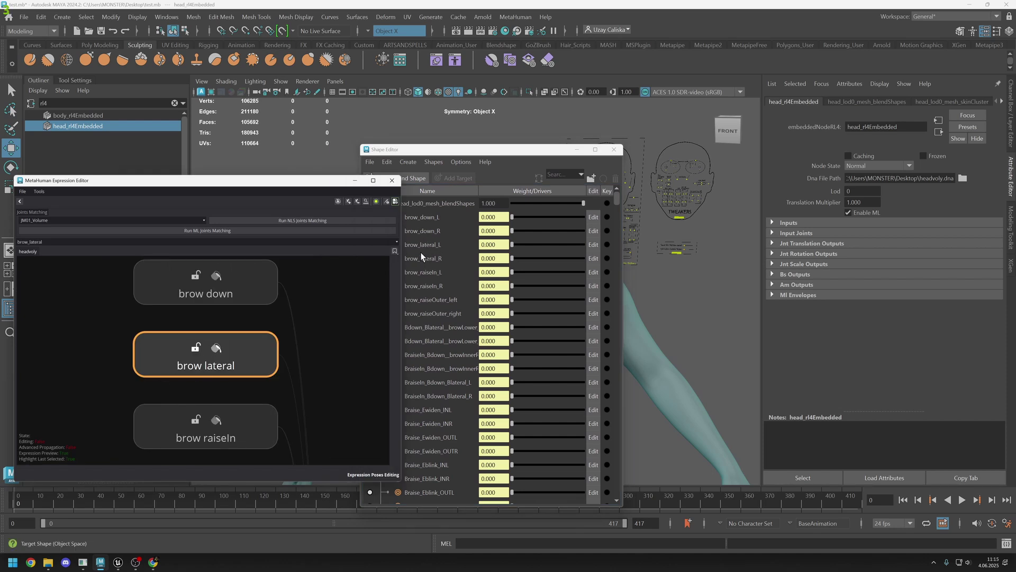
{"action": "left_click_drag", "start_coordinate": [527, 154], "coordinate": [259, 139]}
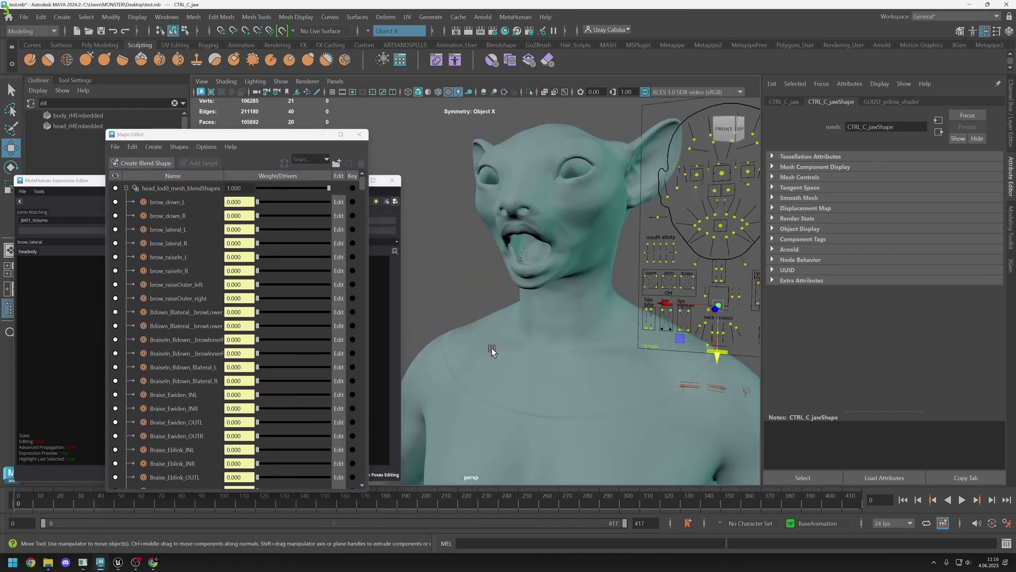
- Show joints in the viewport and double-click the jaw_open target at weight 1.000
{"action": "left_click", "coordinate": [281, 82]}
{"action": "mouse_move", "coordinate": [317, 127]}
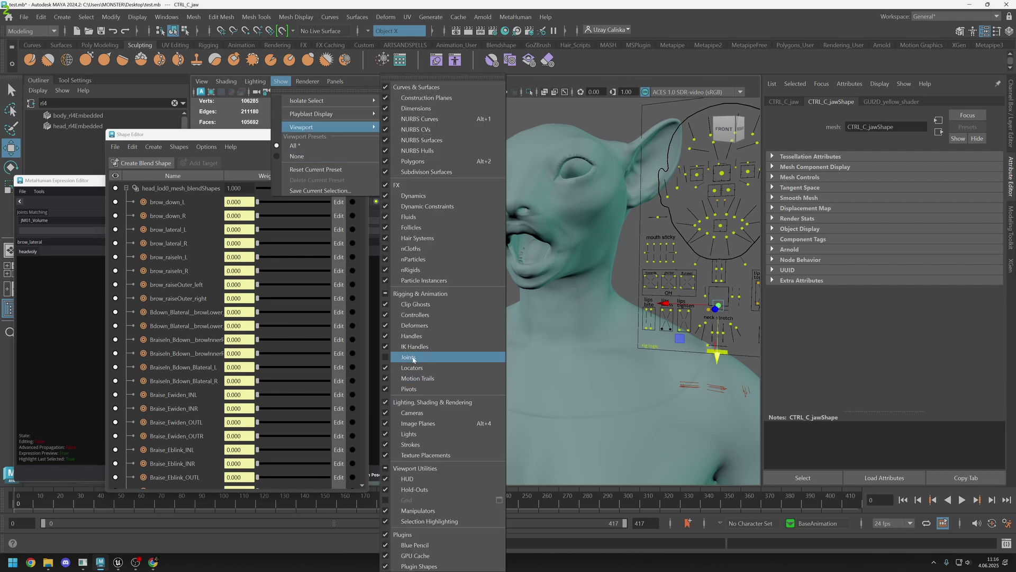
{"action": "left_click", "coordinate": [411, 358]}
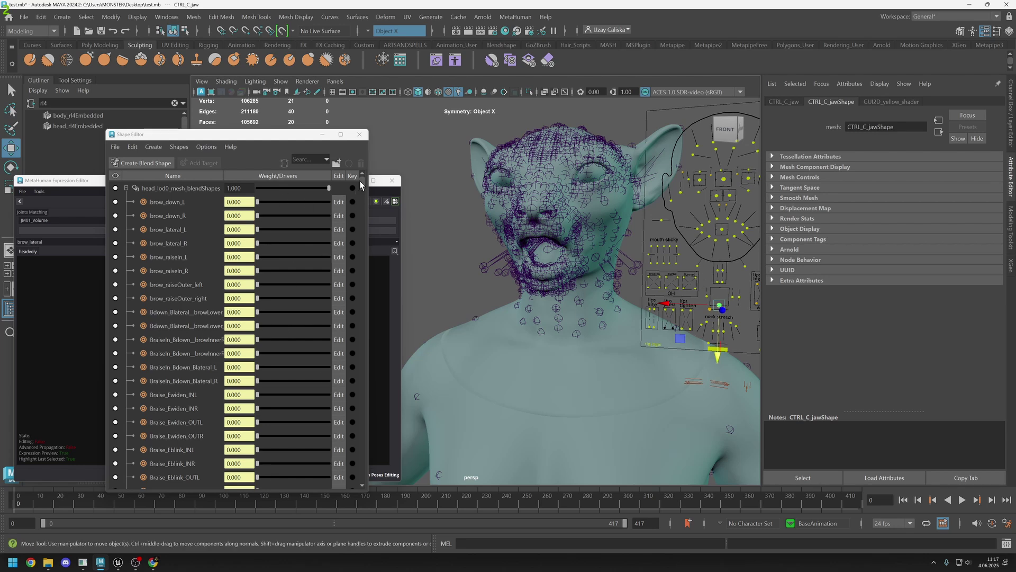
{"action": "left_click_drag", "start_coordinate": [362, 185], "coordinate": [364, 394]}
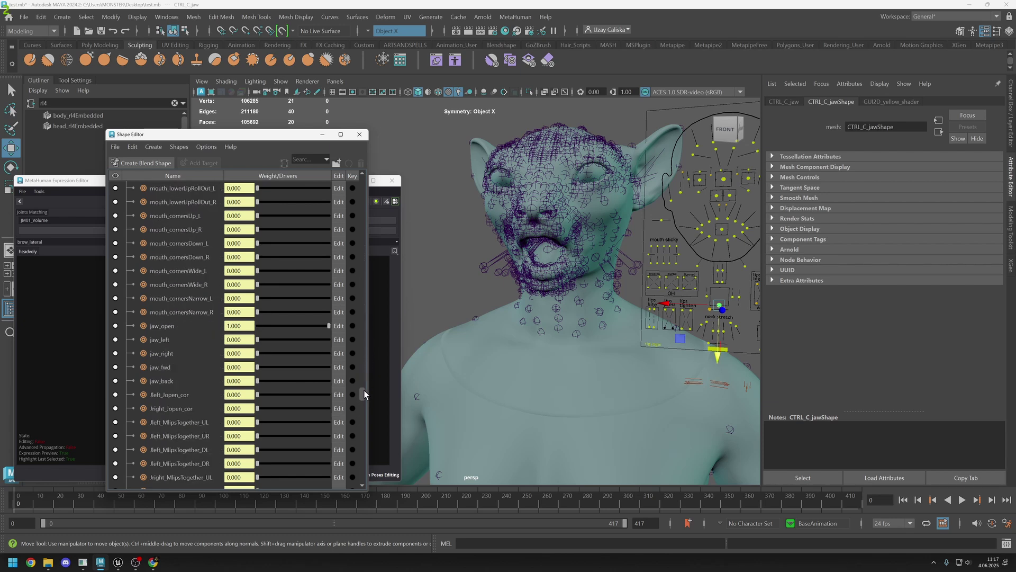
{"action": "double_click", "coordinate": [155, 330]}
{"action": "key", "text": "ctrl+c"}
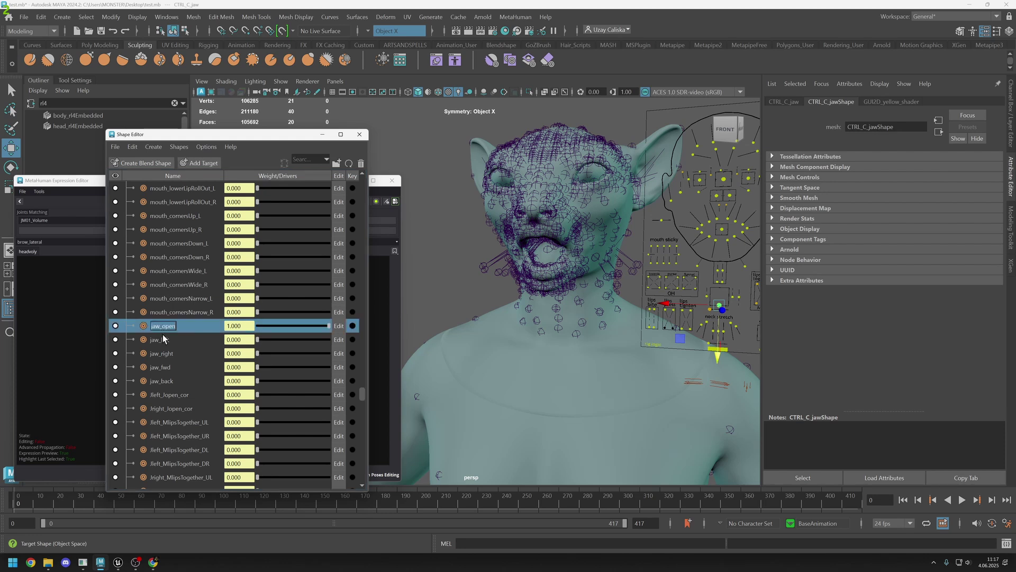
- Close the Shape Editor, search and pick jaw open in the Expression Editor, and start editing it
{"action": "left_click", "coordinate": [169, 339]}
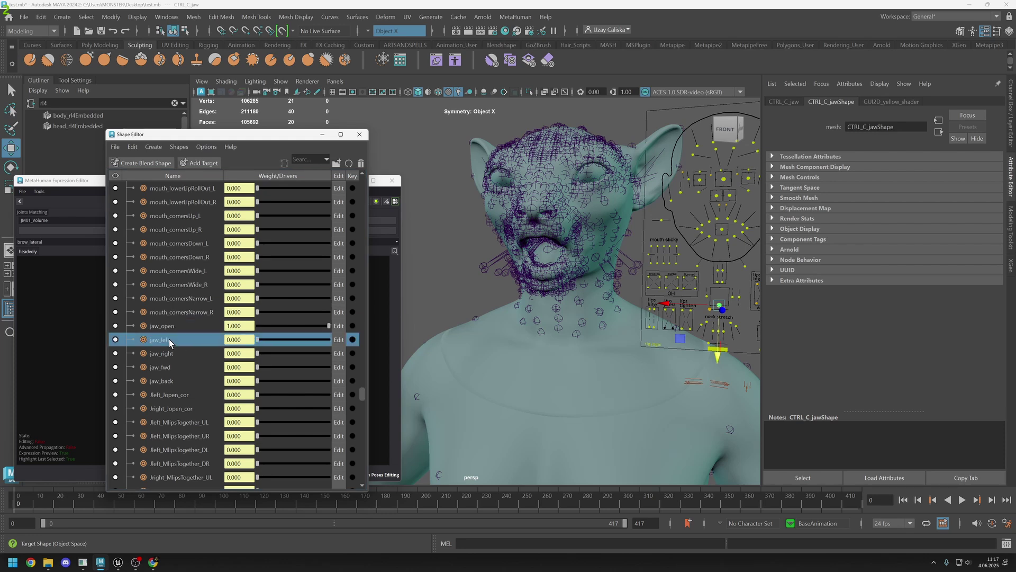
{"action": "left_click", "coordinate": [358, 135]}
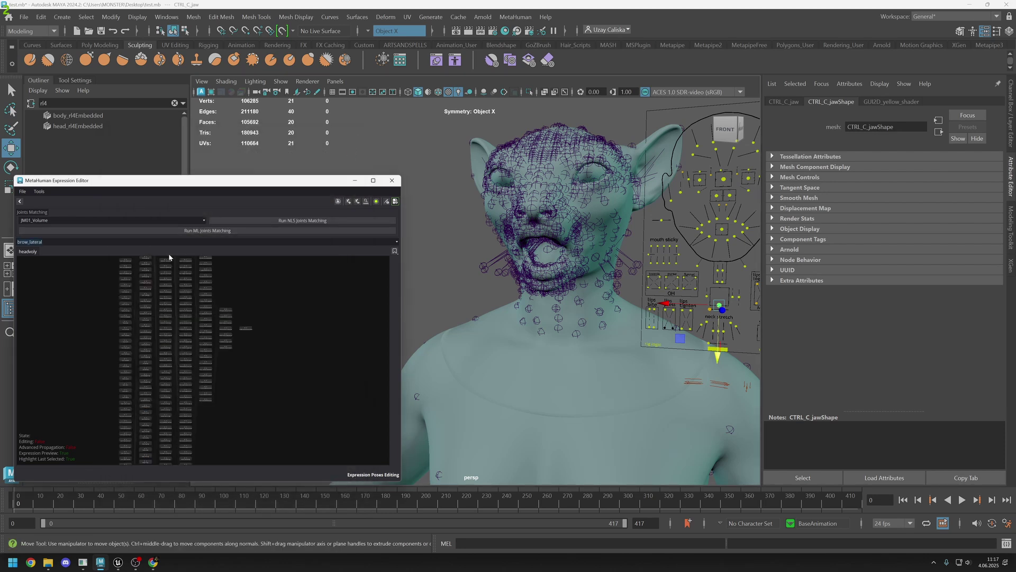
{"action": "key", "text": "ctrl+v"}
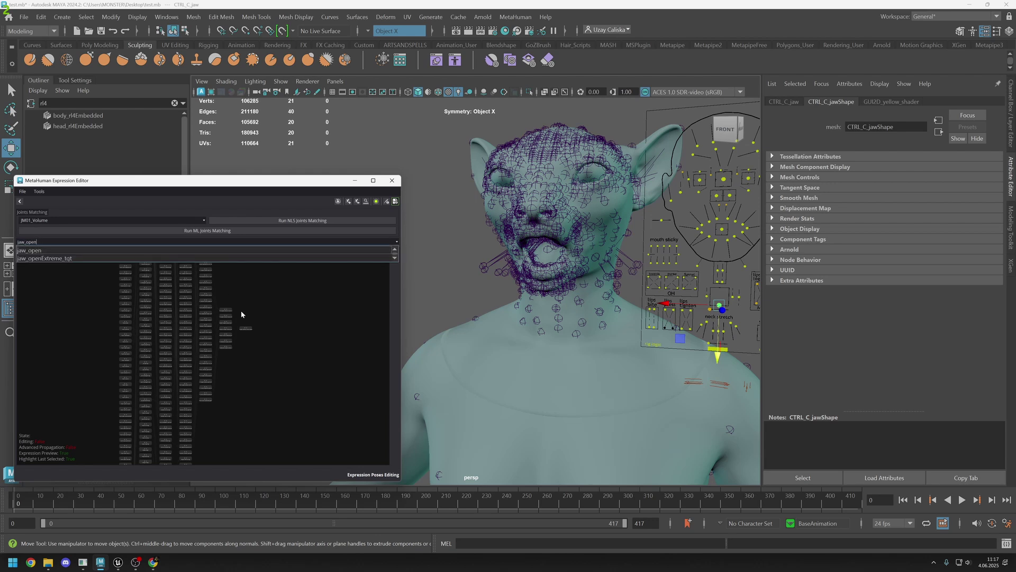
{"action": "left_click", "coordinate": [34, 250]}
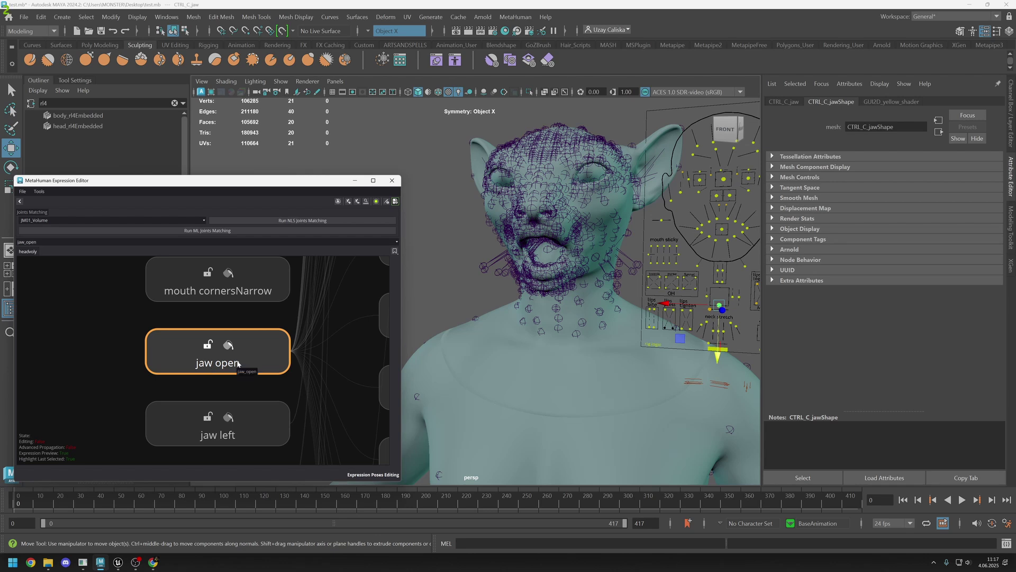
{"action": "left_click", "coordinate": [376, 202]}
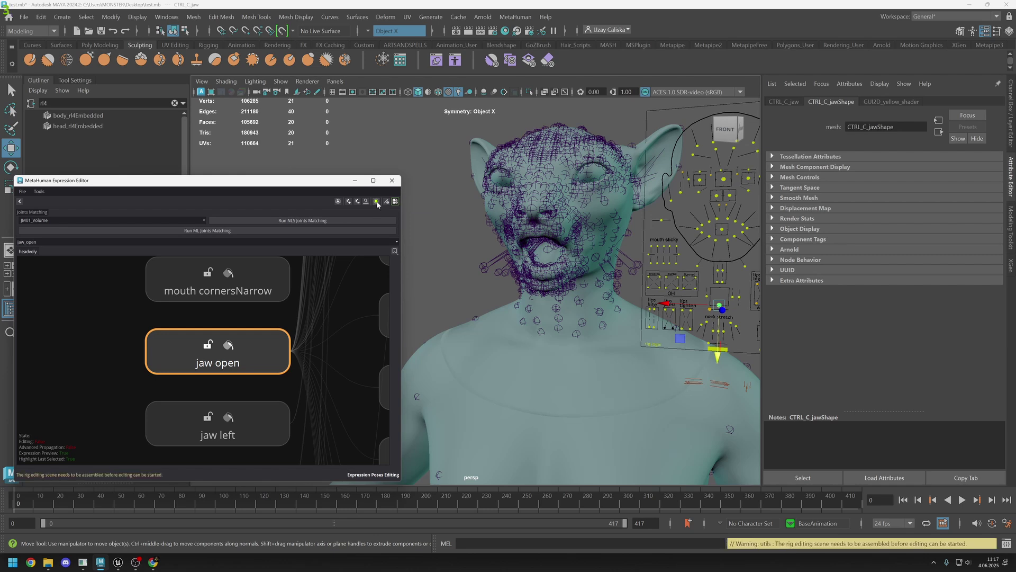
{"action": "left_click", "coordinate": [638, 268]}
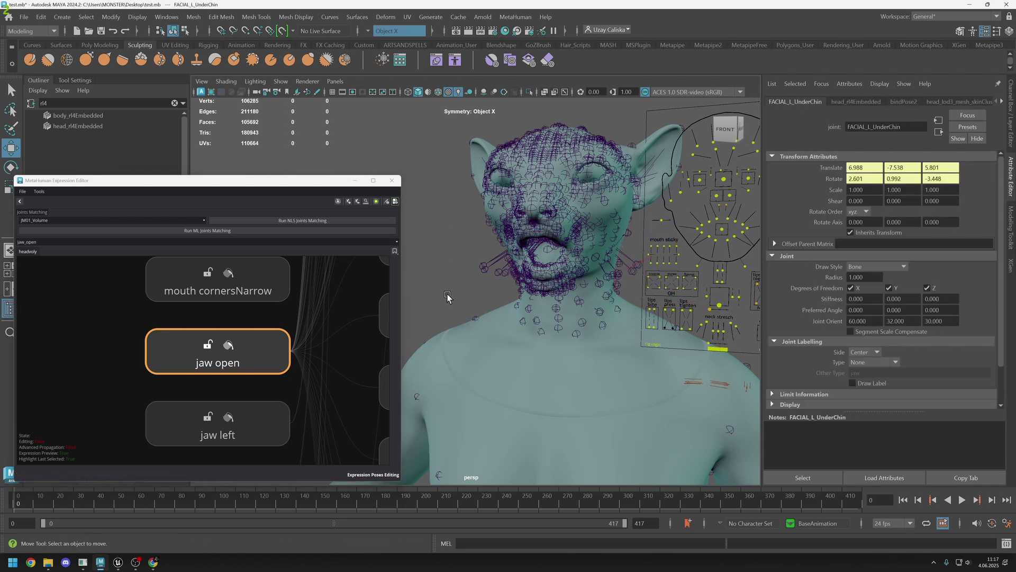
{"action": "left_click", "coordinate": [439, 247]}
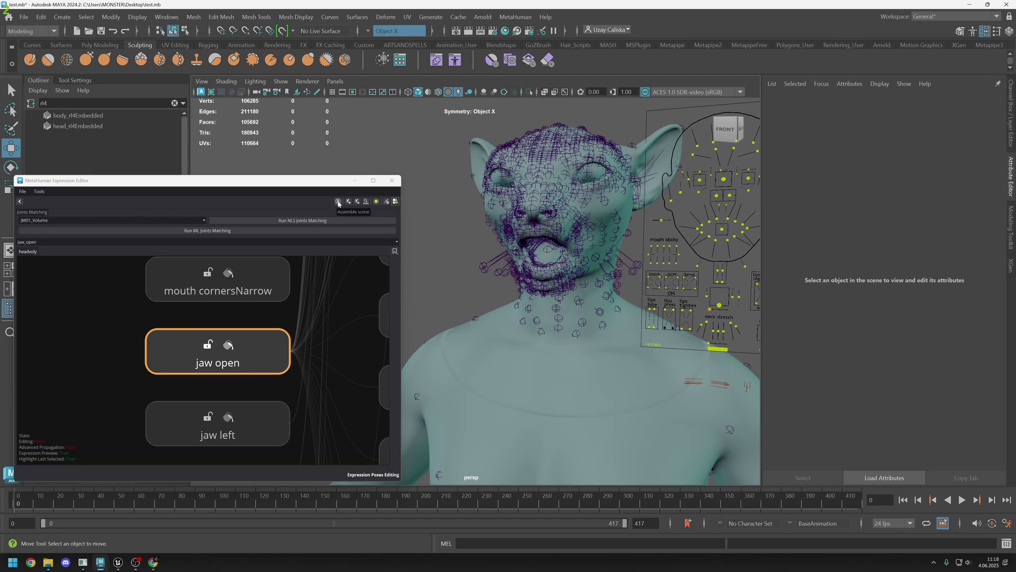
- Assemble a new rig-editing scene, then test the CTRL_C_jaw control by moving it open and closed
{"action": "left_click", "coordinate": [339, 203]}
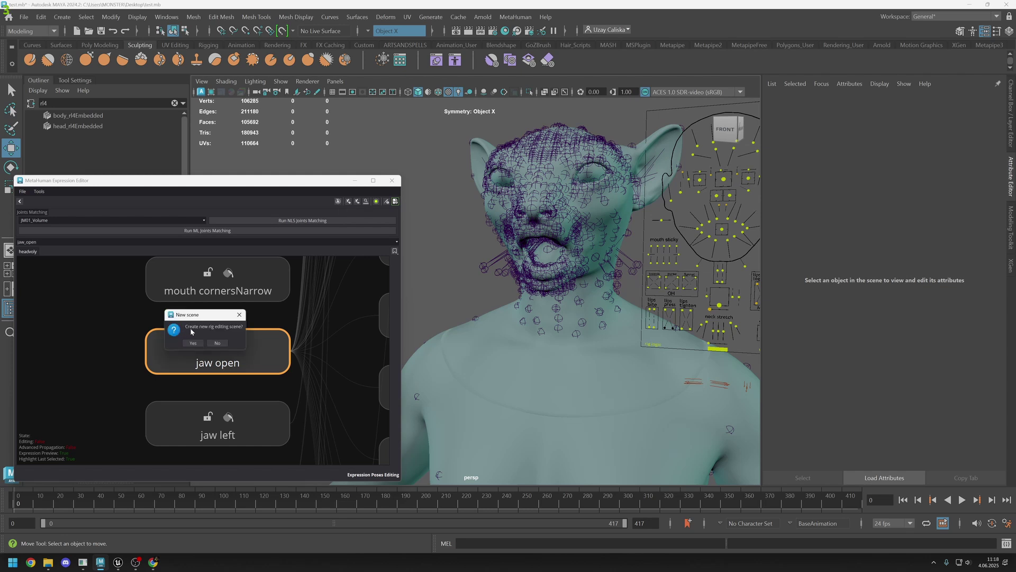
{"action": "left_click", "coordinate": [193, 343]}
{"action": "left_click_drag", "start_coordinate": [531, 350], "coordinate": [558, 215], "text": "alt"}
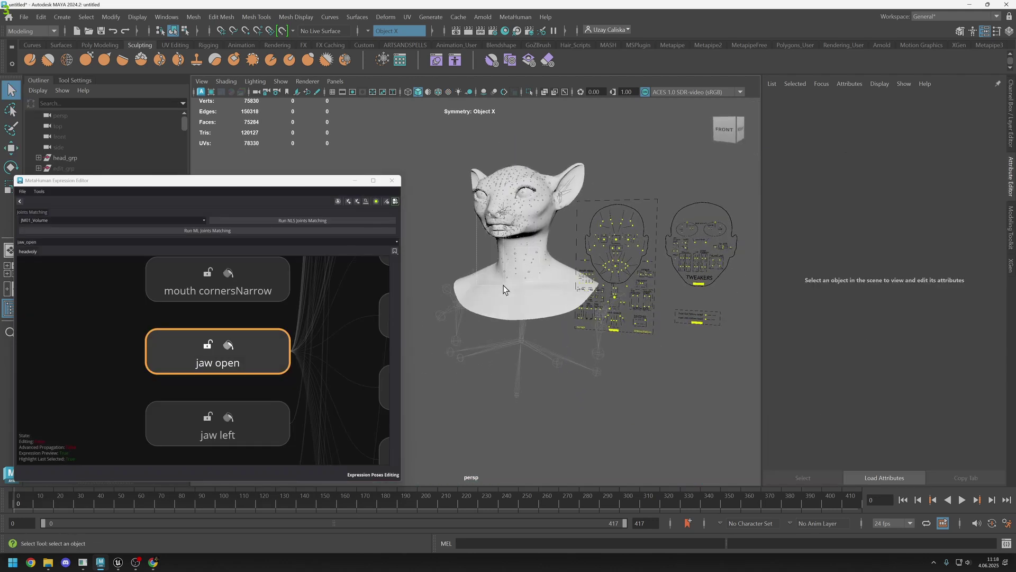
{"action": "left_click", "coordinate": [456, 185]}
{"action": "left_click", "coordinate": [456, 185]}
{"action": "left_click", "coordinate": [615, 299]}
{"action": "key", "text": "w"}
{"action": "left_click_drag", "start_coordinate": [613, 348], "coordinate": [608, 240]}
{"action": "left_click", "coordinate": [428, 328]}
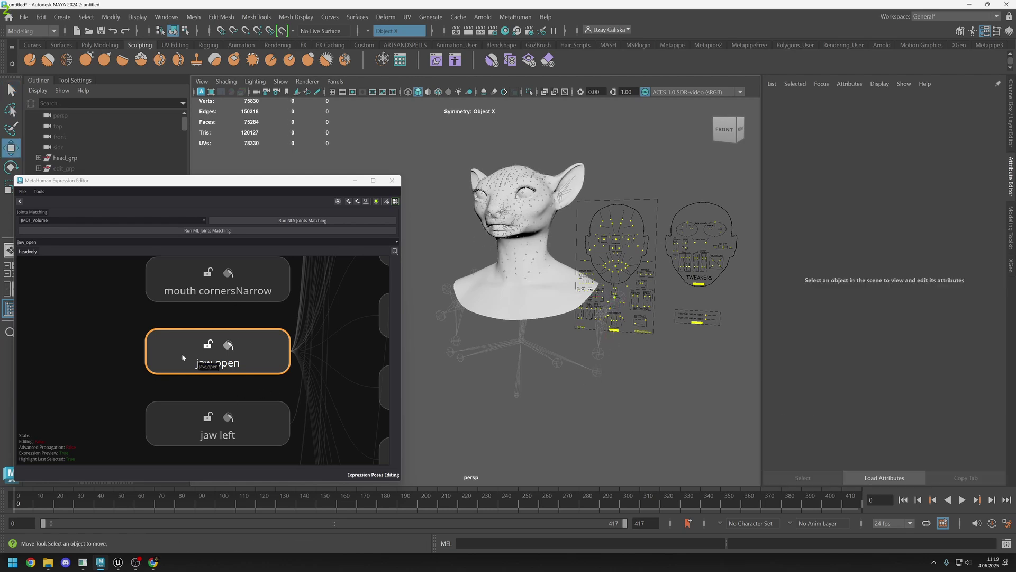
- Begin editing jaw open and pull the centre and left lower lip joints down and left
{"action": "left_click", "coordinate": [376, 201]}
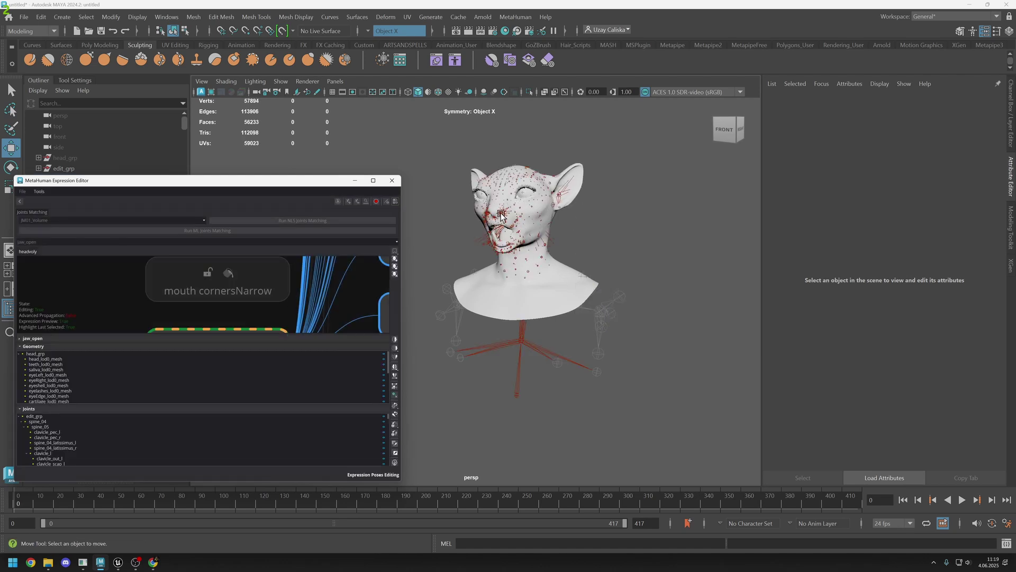
{"action": "middle_click_drag", "start_coordinate": [497, 252], "coordinate": [525, 254], "text": "alt"}
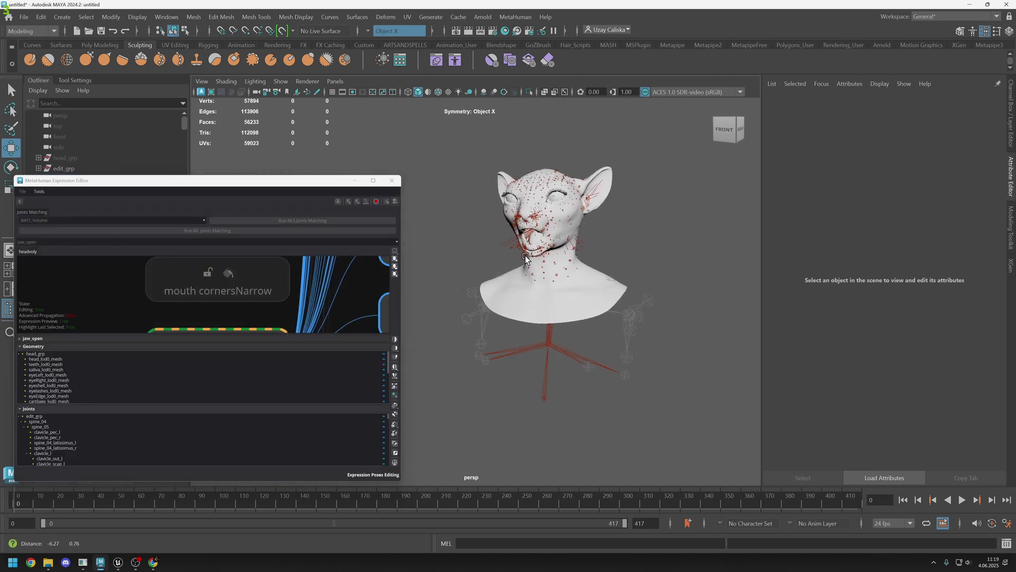
{"action": "scroll", "coordinate": [542, 256], "scroll_direction": "up", "scroll_amount": 5}
{"action": "left_click_drag", "start_coordinate": [542, 255], "coordinate": [440, 259], "text": "alt"}
{"action": "middle_click_drag", "start_coordinate": [439, 259], "coordinate": [594, 295], "text": "alt"}
{"action": "scroll", "coordinate": [594, 295], "scroll_direction": "up", "scroll_amount": 4}
{"action": "left_click_drag", "start_coordinate": [594, 295], "coordinate": [556, 281], "text": "alt"}
{"action": "left_click", "coordinate": [548, 207]}
{"action": "left_click_drag", "start_coordinate": [548, 207], "coordinate": [437, 260]}
{"action": "left_click", "coordinate": [598, 214]}
{"action": "left_click_drag", "start_coordinate": [599, 214], "coordinate": [501, 354]}
{"action": "scroll", "coordinate": [500, 338], "scroll_direction": "down", "scroll_amount": 5}
{"action": "middle_click_drag", "start_coordinate": [495, 201], "coordinate": [504, 269], "text": "alt"}
- Pull the left nostril joint out into a spike and select the upper-lip corner joint
{"action": "left_click", "coordinate": [502, 271]}
{"action": "left_click_drag", "start_coordinate": [491, 303], "coordinate": [461, 304], "text": "alt"}
{"action": "middle_click_drag", "start_coordinate": [460, 304], "coordinate": [592, 295], "text": "alt"}
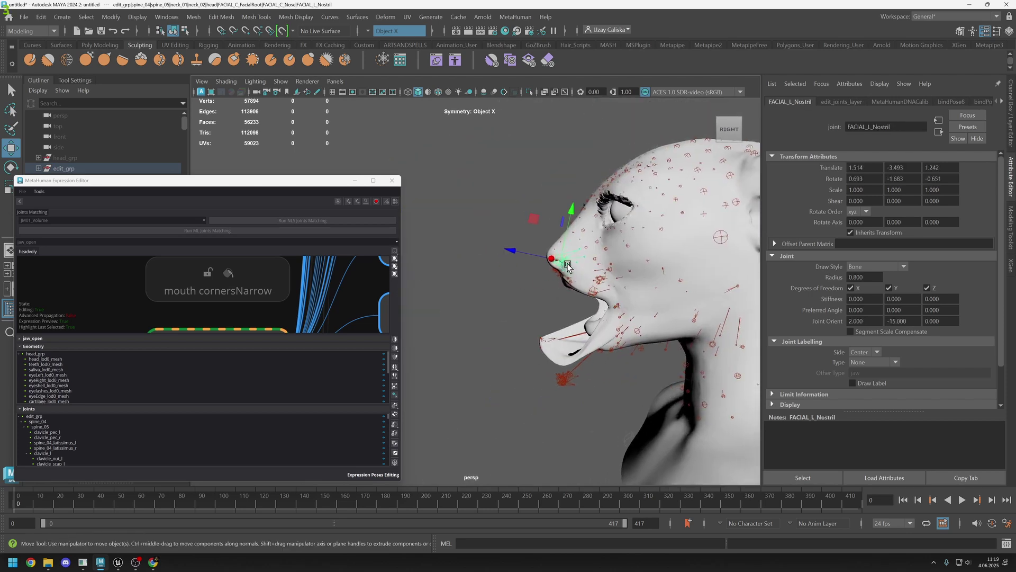
{"action": "left_click_drag", "start_coordinate": [565, 263], "coordinate": [431, 250]}
{"action": "left_click", "coordinate": [594, 300]}
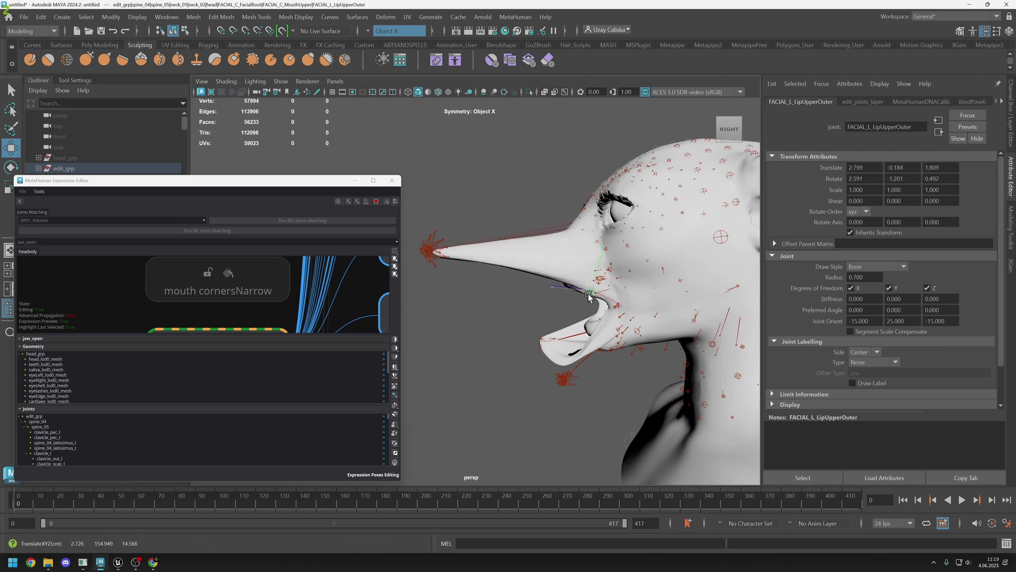
{"action": "left_click_drag", "start_coordinate": [590, 302], "coordinate": [545, 287], "text": "alt"}
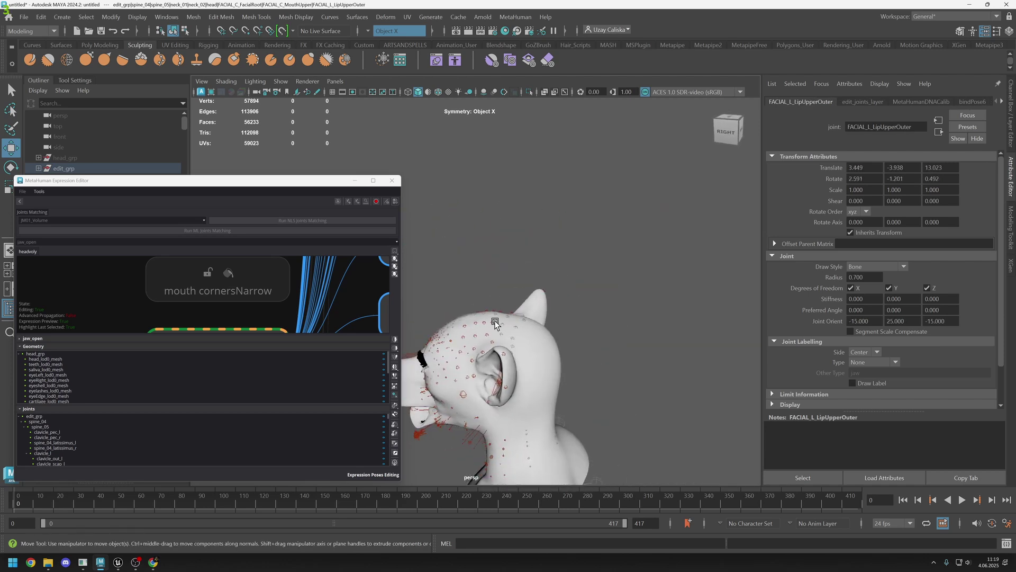
{"action": "left_click_drag", "start_coordinate": [495, 321], "coordinate": [607, 321], "text": "alt"}
- Orbit around the head, trying a scalp hair joint and the facial root joint
{"action": "left_click", "coordinate": [599, 323]}
{"action": "middle_click_drag", "start_coordinate": [617, 366], "coordinate": [562, 323], "text": "alt"}
{"action": "scroll", "coordinate": [563, 322], "scroll_direction": "up", "scroll_amount": 4}
{"action": "left_click_drag", "start_coordinate": [563, 322], "coordinate": [573, 334], "text": "alt"}
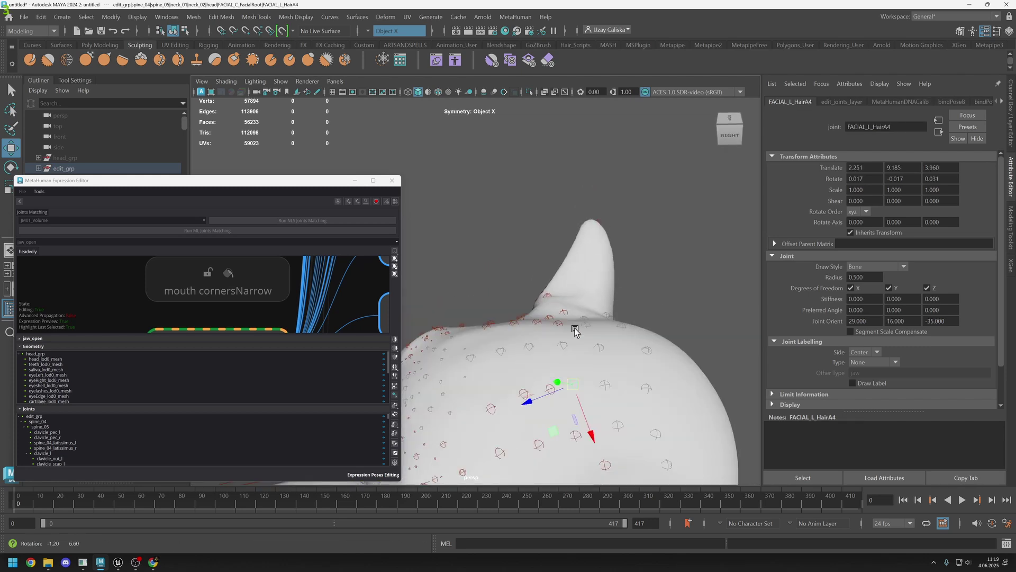
{"action": "middle_click_drag", "start_coordinate": [626, 390], "coordinate": [591, 333], "text": "alt"}
{"action": "left_click", "coordinate": [470, 336]}
{"action": "scroll", "coordinate": [606, 331], "scroll_direction": "down", "scroll_amount": 5}
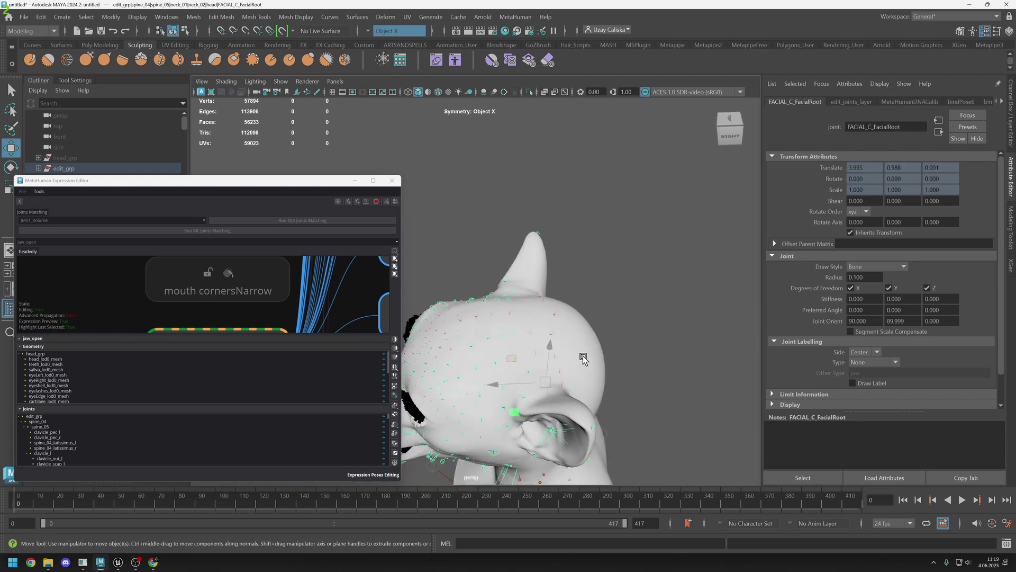
{"action": "mouse_move", "coordinate": [582, 356]}
{"action": "left_mouse_down", "text": "alt"}
{"action": "mouse_move", "coordinate": [596, 351]}
{"action": "mouse_move", "coordinate": [579, 351]}
{"action": "left_mouse_up", "text": "alt"}
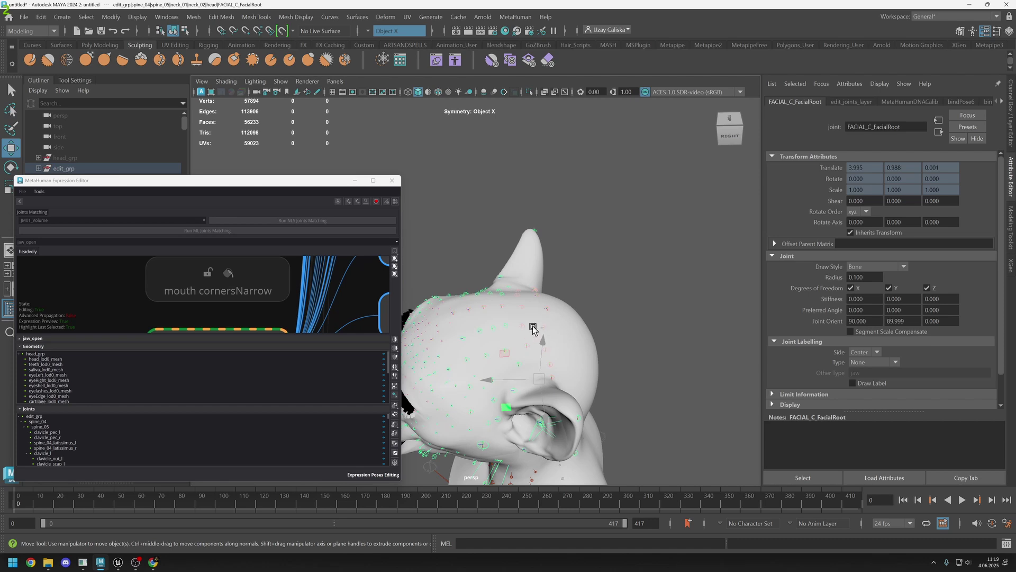
{"action": "left_click_drag", "start_coordinate": [532, 328], "coordinate": [527, 302], "text": "alt"}
{"action": "middle_click_drag", "start_coordinate": [638, 288], "coordinate": [551, 334], "text": "alt"}
{"action": "left_click_drag", "start_coordinate": [555, 299], "coordinate": [549, 320], "text": "alt"}
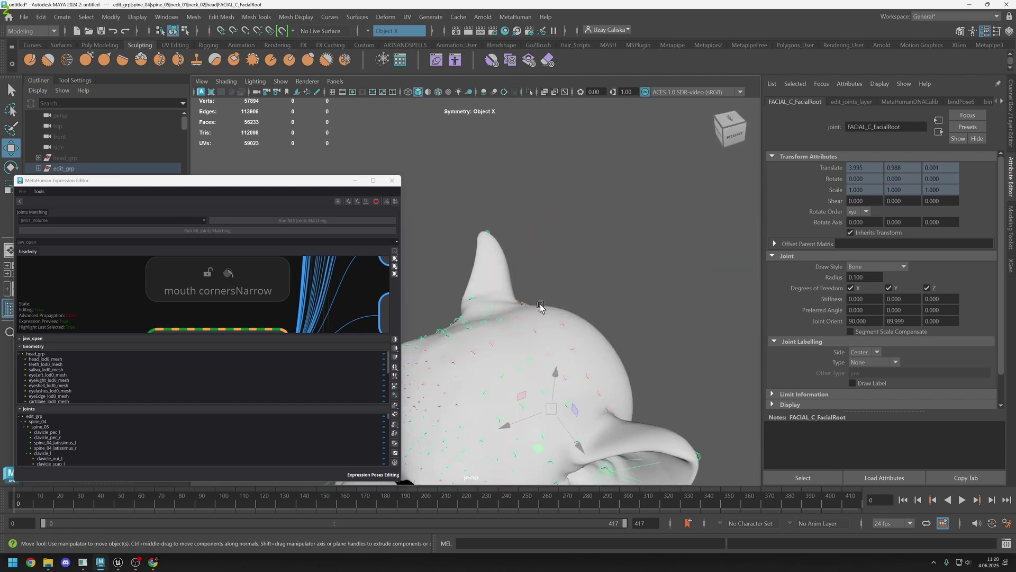
{"action": "left_click_drag", "start_coordinate": [649, 286], "coordinate": [677, 345]}
- Select FACIAL_L_HairB3 and pull it upward into a tall horn on the scalp
{"action": "left_click", "coordinate": [543, 392]}
{"action": "left_click_drag", "start_coordinate": [541, 402], "coordinate": [607, 107], "text": "alt"}
{"action": "left_click", "coordinate": [554, 320]}
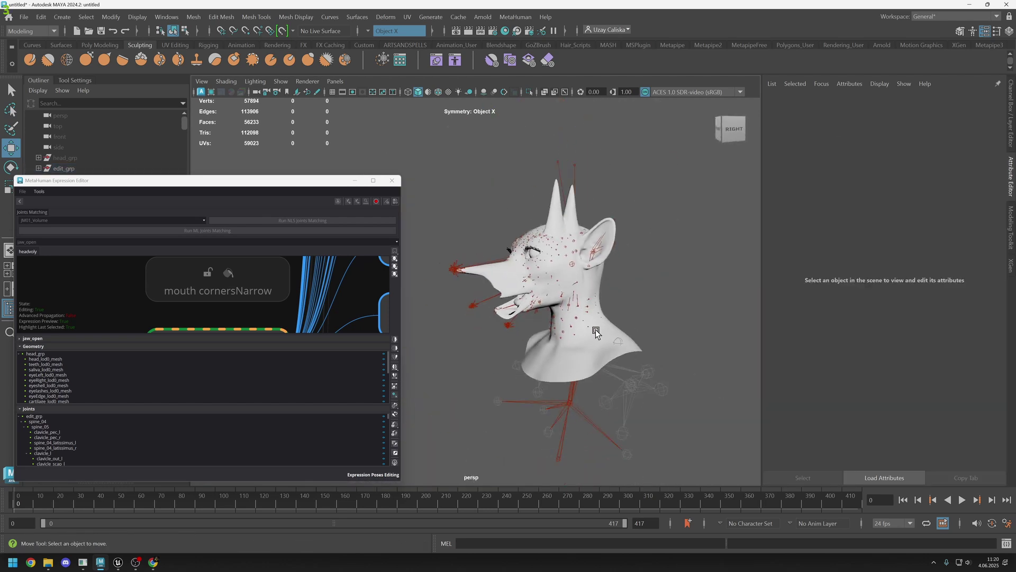
{"action": "left_click_drag", "start_coordinate": [596, 333], "coordinate": [550, 369], "text": "alt"}
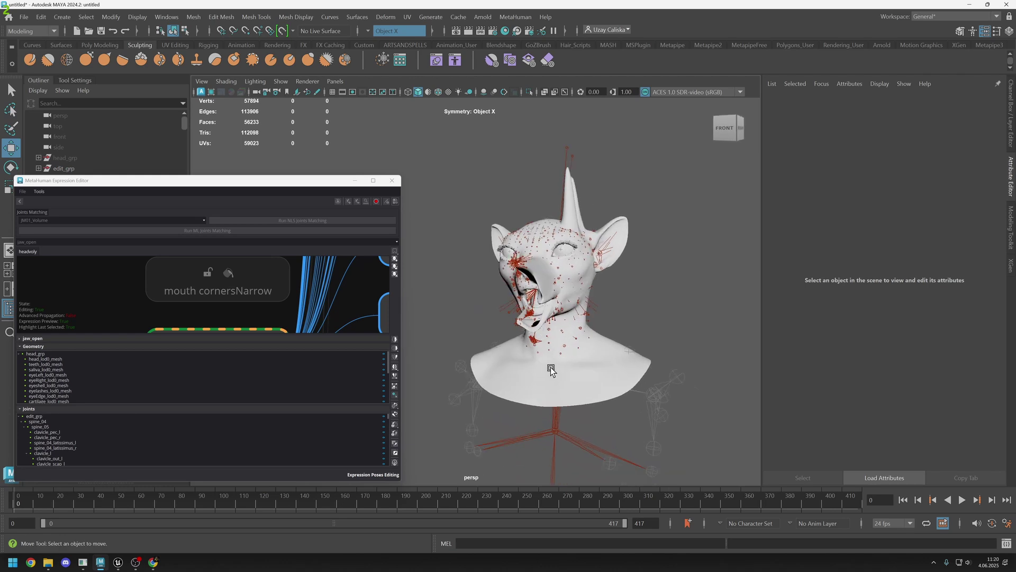
- Commit the jaw_open edits, test-open the jaw with CTRL_C_jaw, then undo it back to rest
{"action": "left_click", "coordinate": [376, 202]}
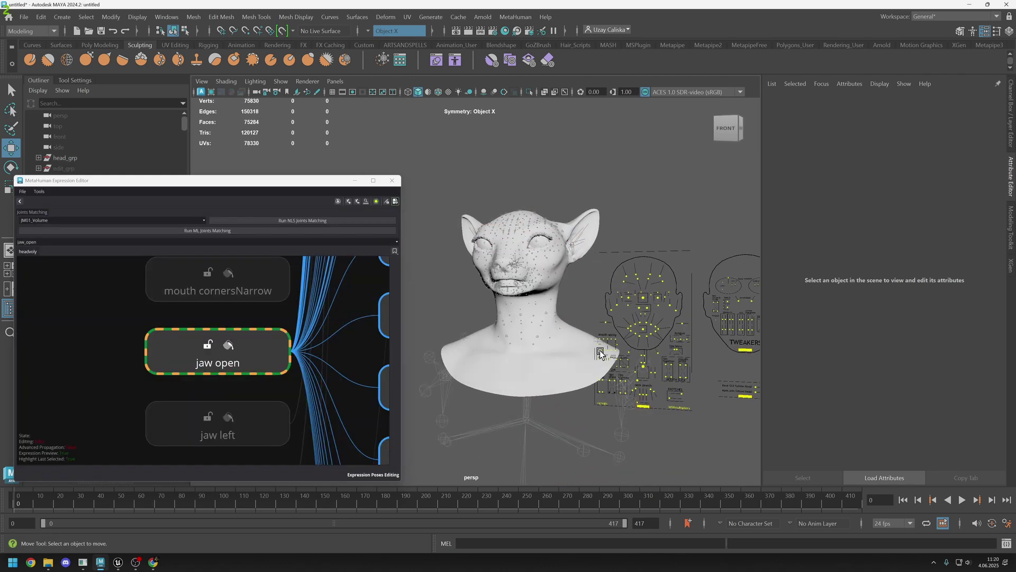
{"action": "left_click", "coordinate": [635, 362]}
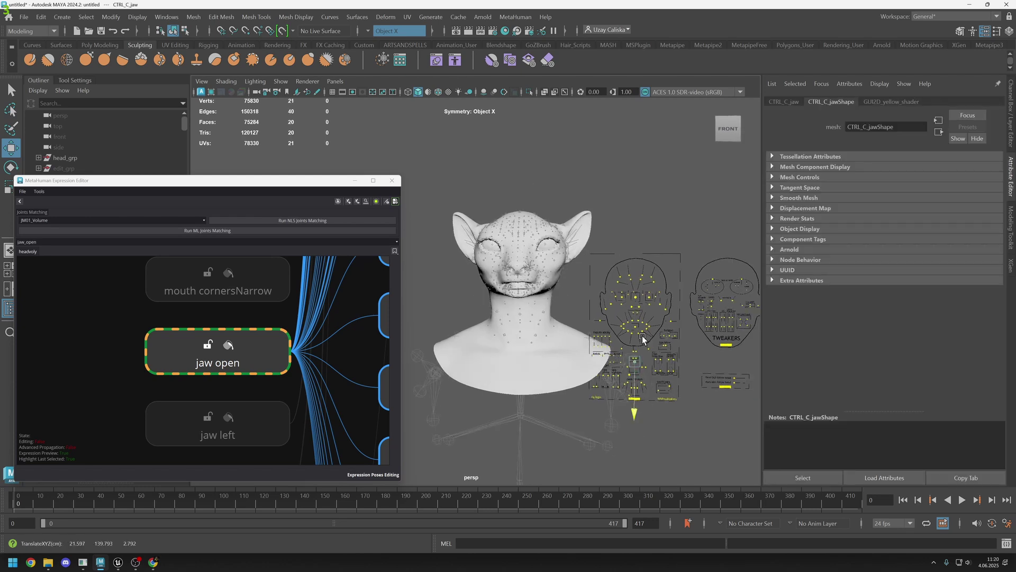
{"action": "mouse_move", "coordinate": [635, 412]}
{"action": "left_mouse_down"}
{"action": "mouse_move", "coordinate": [633, 422]}
{"action": "mouse_move", "coordinate": [634, 411]}
{"action": "left_mouse_up"}
{"action": "left_click_drag", "start_coordinate": [686, 397], "coordinate": [632, 435], "text": "alt"}
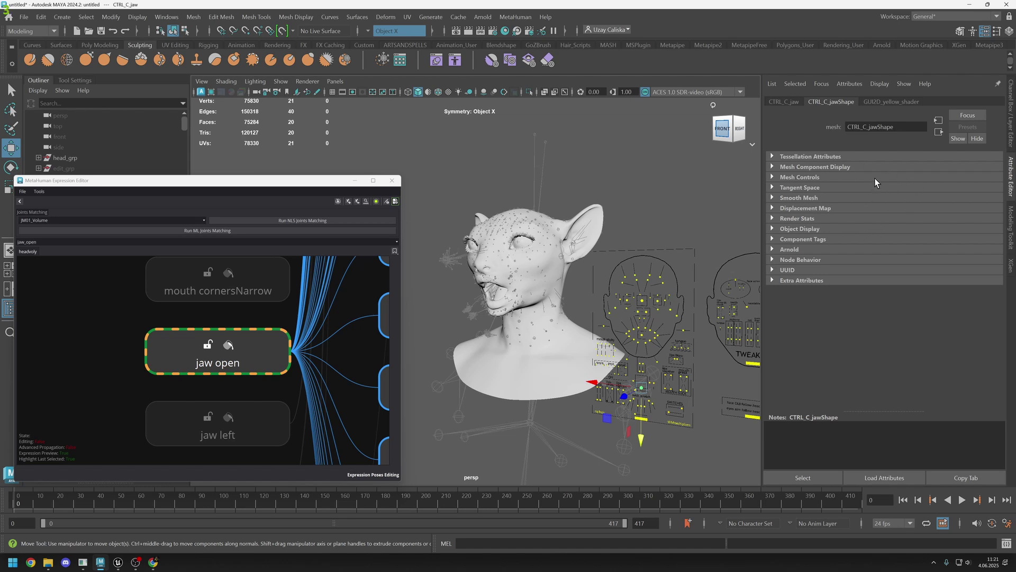
{"action": "key", "text": "ctrl+z"}
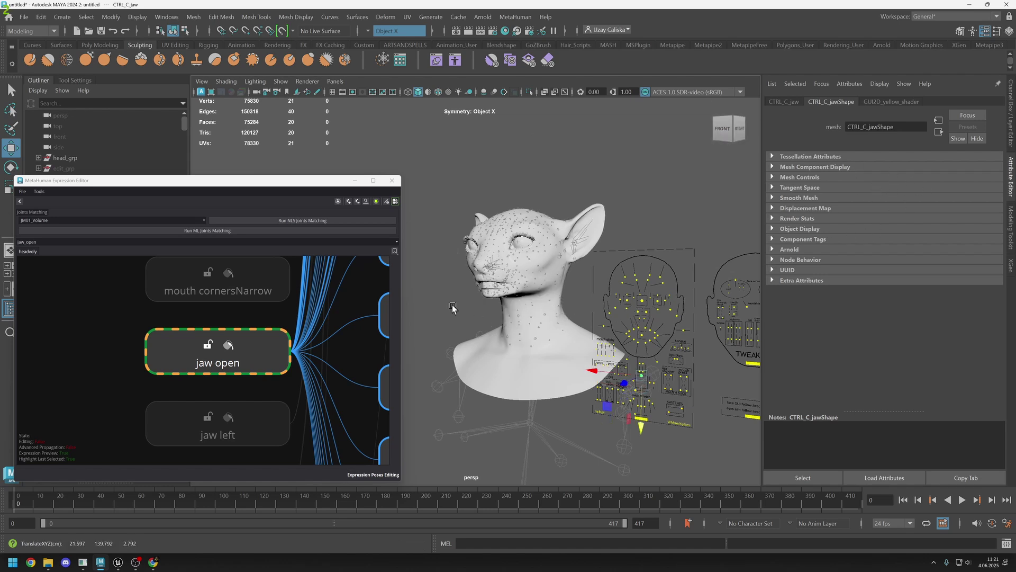
{"action": "left_click", "coordinate": [425, 329]}
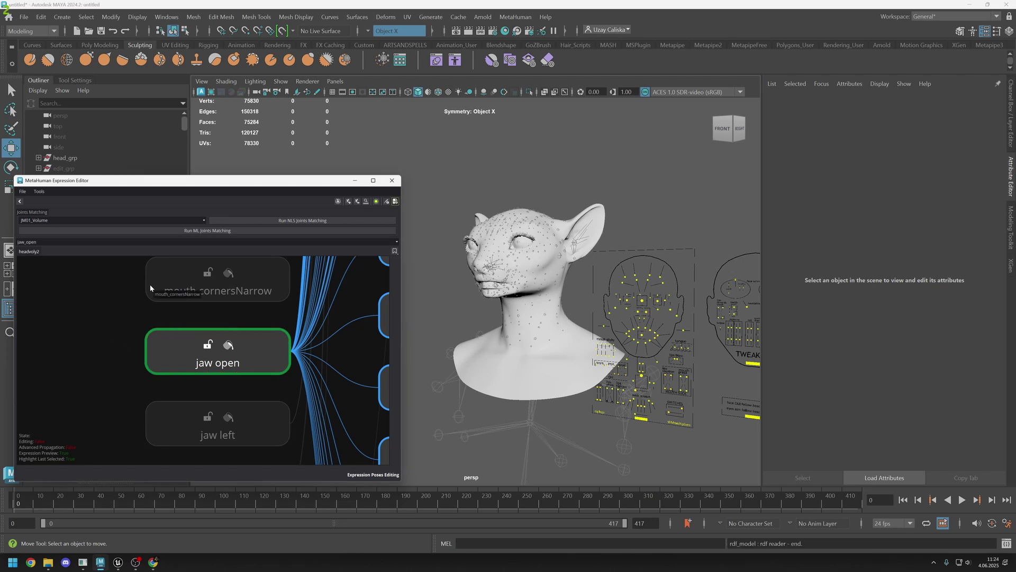
- Update the MetaHuman DNA from the scene, overwrite headvoly2.dna, and switch to Unreal's VolyN editor
{"action": "left_click", "coordinate": [386, 203]}
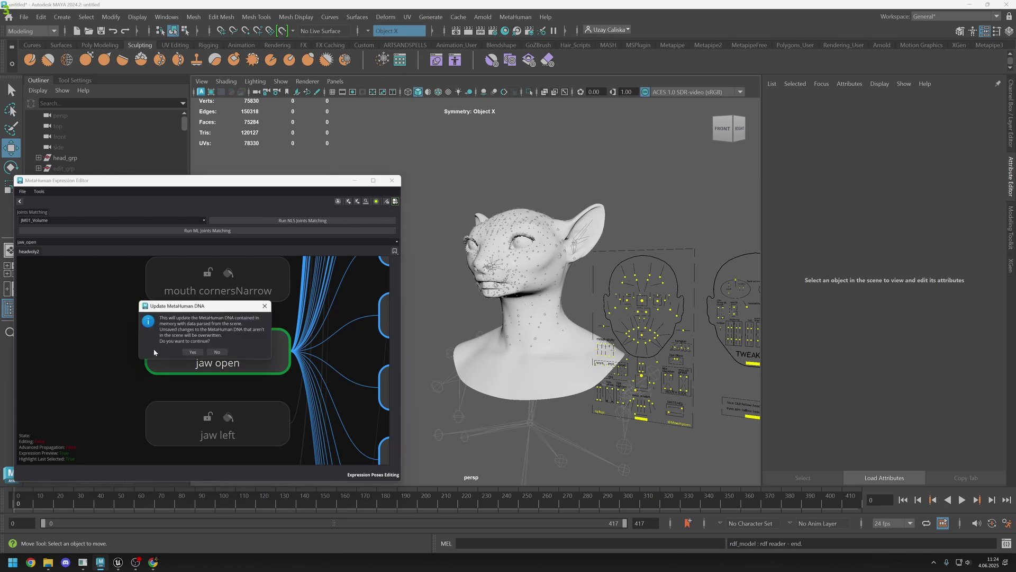
{"action": "left_click", "coordinate": [194, 351]}
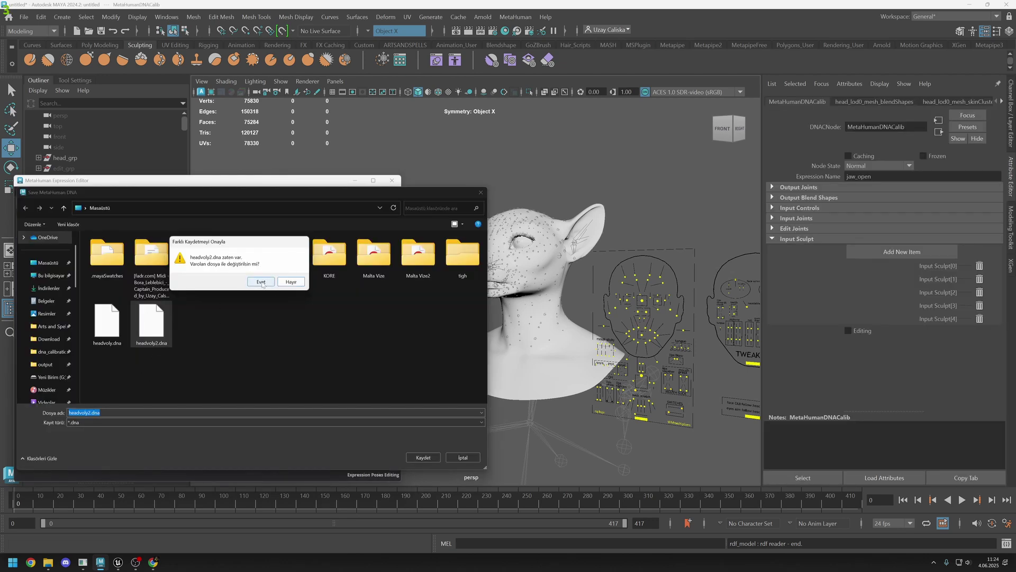
{"action": "left_click", "coordinate": [261, 281]}
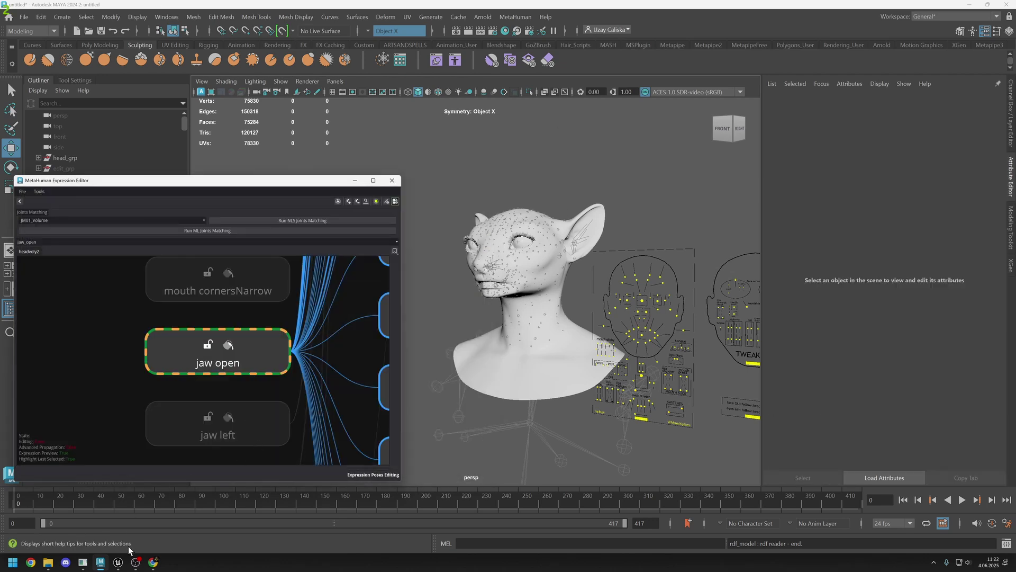
{"action": "mouse_move", "coordinate": [118, 562]}
{"action": "left_click", "coordinate": [96, 530]}
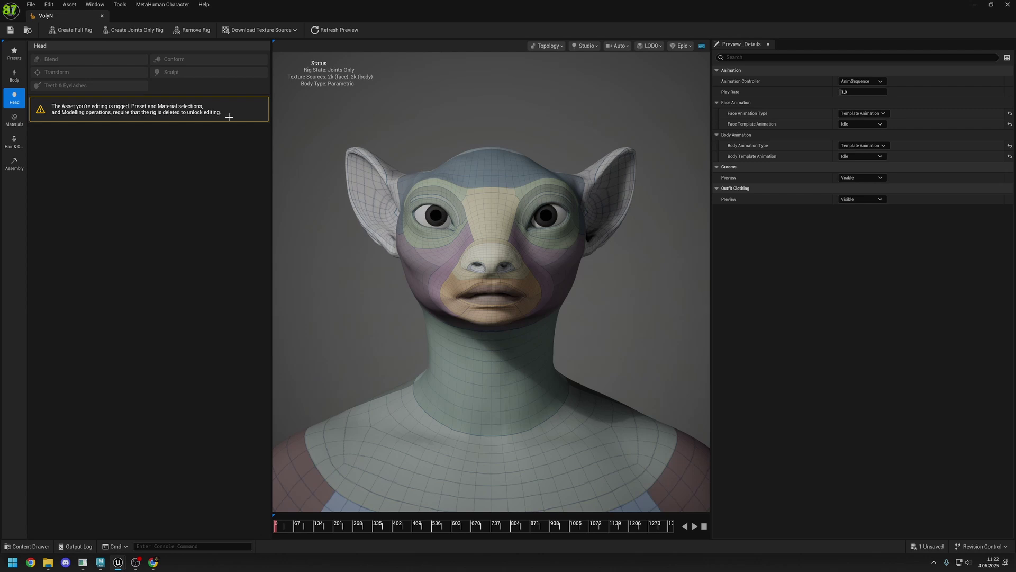
- Close the VolyN character editor and browse the Content Drawer to VolyN_FaceMesh
{"action": "left_click", "coordinate": [102, 17]}
{"action": "key", "text": "ctrl+space"}
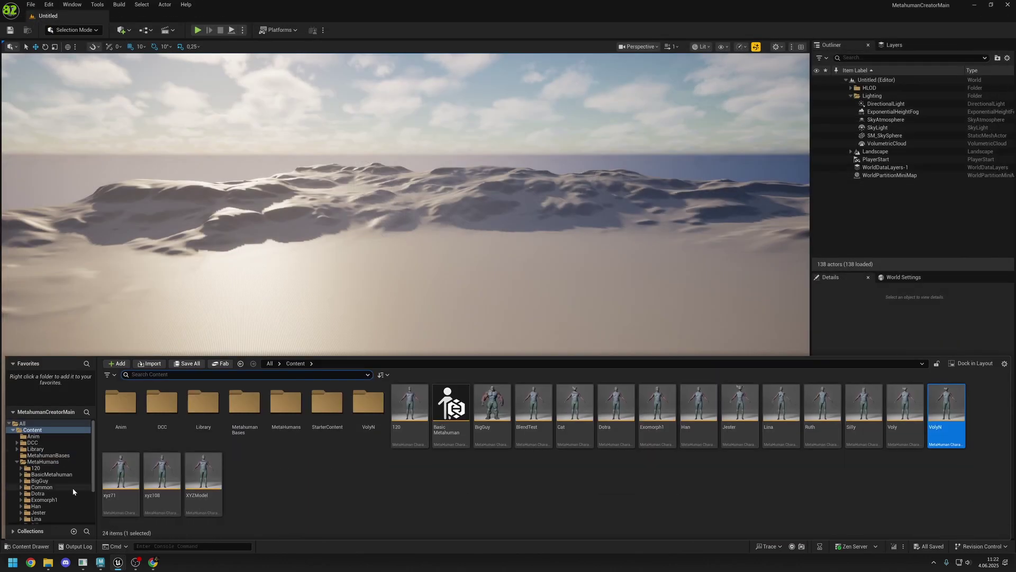
{"action": "scroll", "coordinate": [58, 492], "scroll_direction": "down", "scroll_amount": 1}
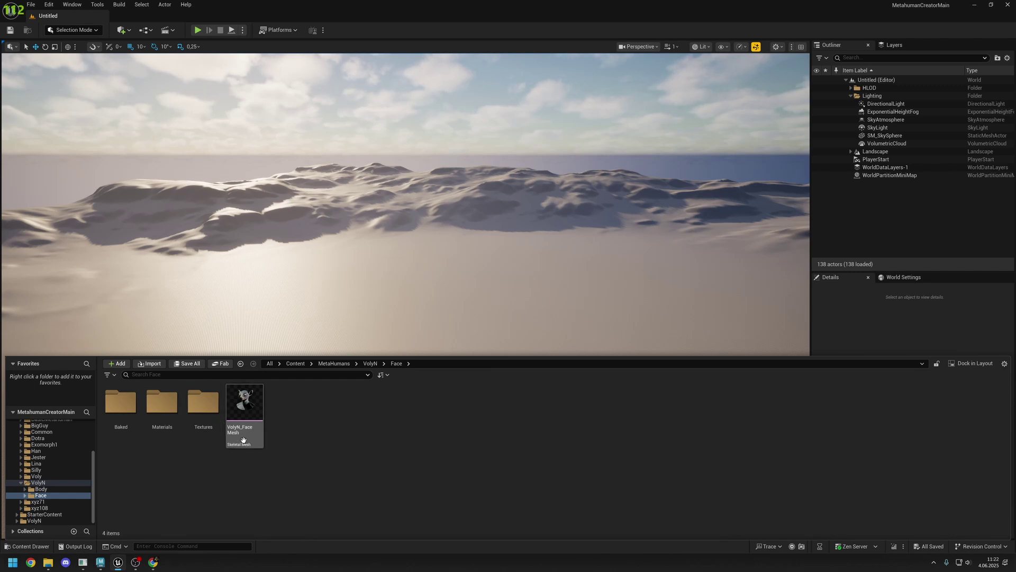
- Import headvoly2.dna as a new DNA file onto VolyN_FaceMesh and save the asset
{"action": "right_click", "coordinate": [240, 405]}
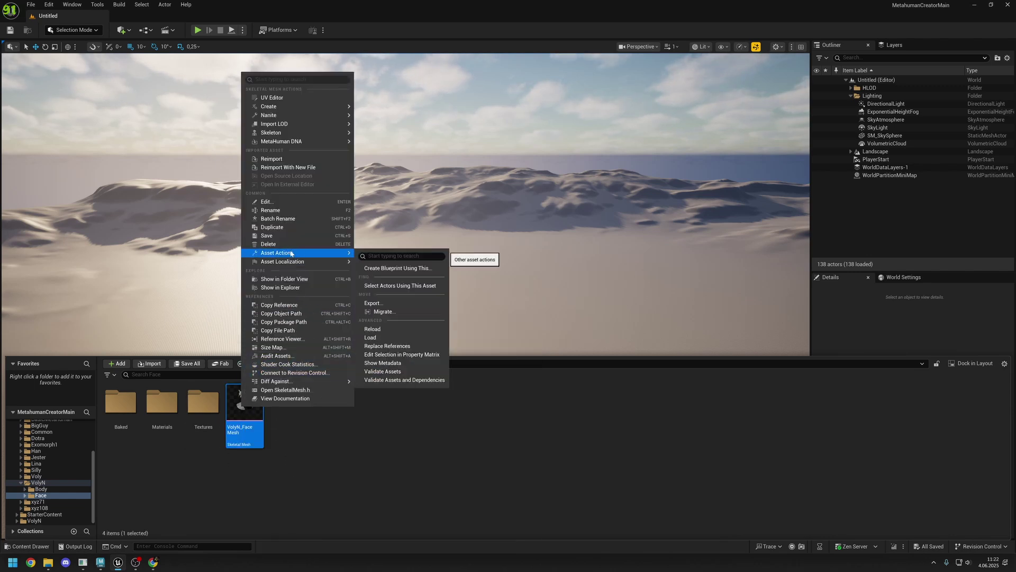
{"action": "mouse_move", "coordinate": [269, 143]}
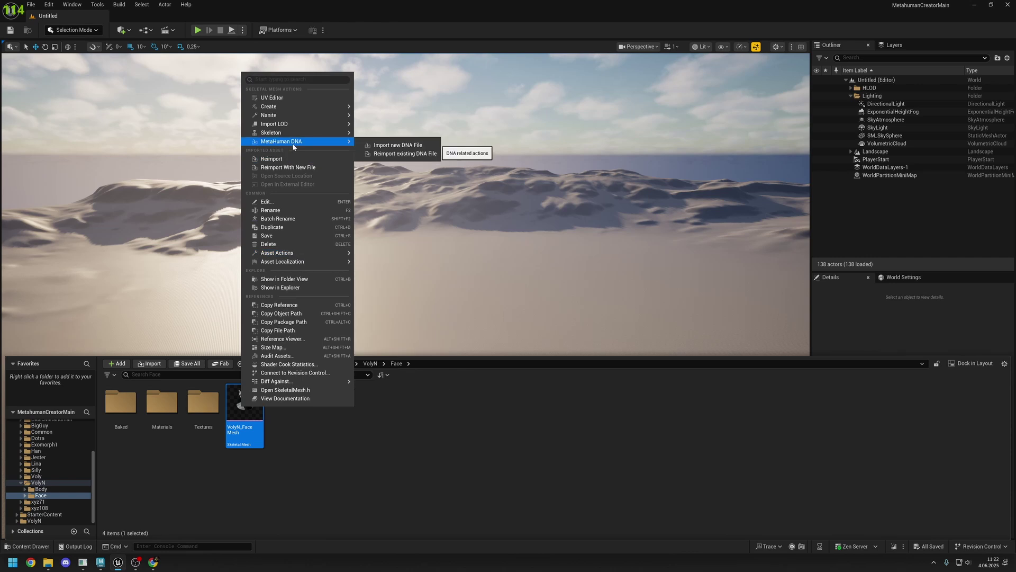
{"action": "left_click", "coordinate": [404, 148]}
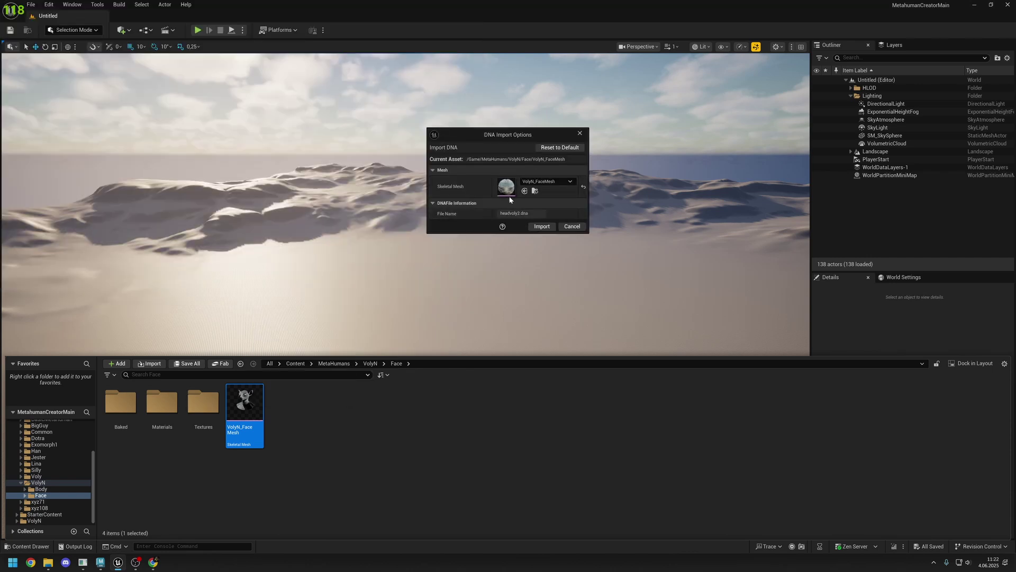
{"action": "left_click", "coordinate": [549, 227]}
{"action": "right_click", "coordinate": [248, 402]}
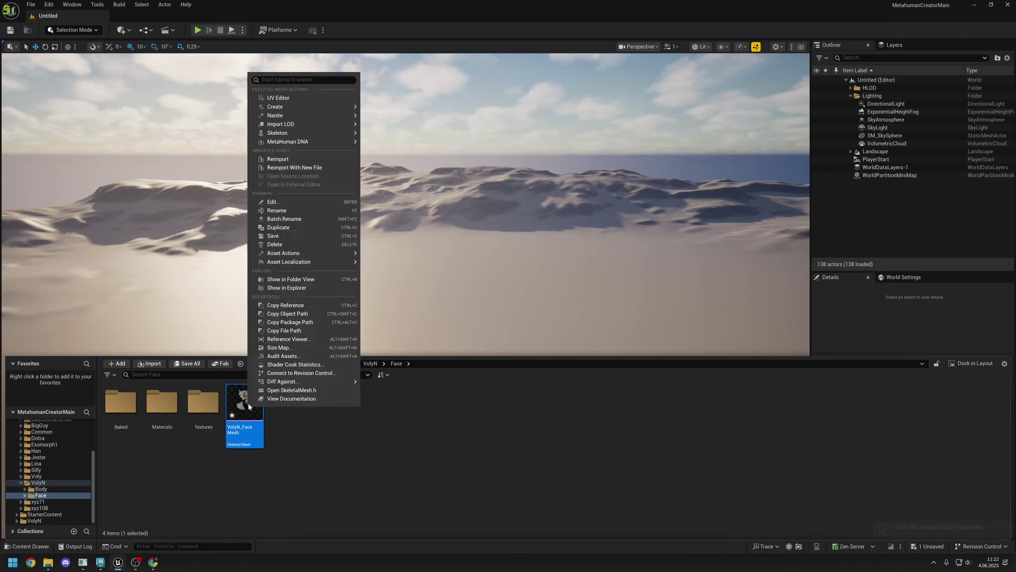
{"action": "left_click", "coordinate": [275, 237]}
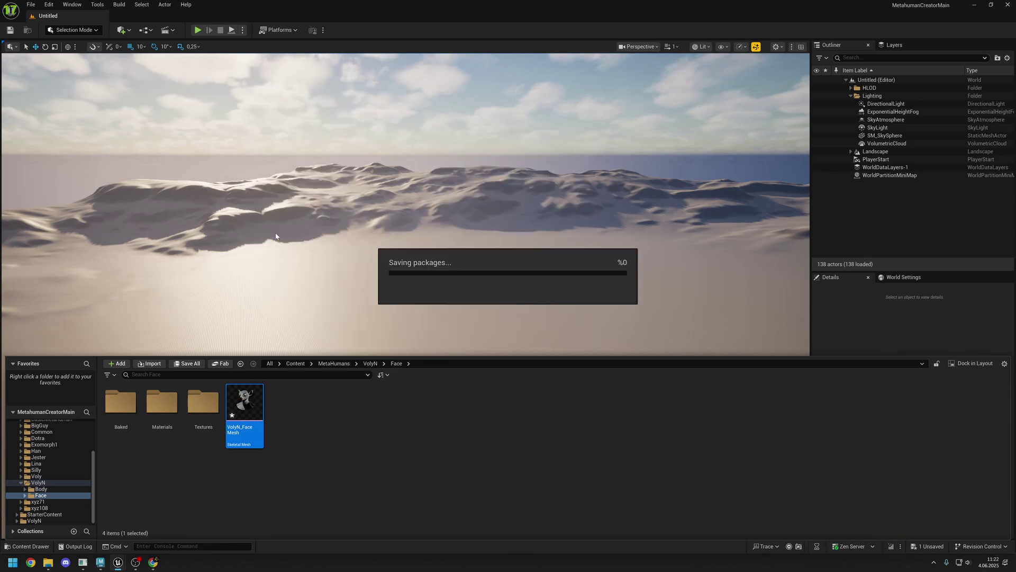
- Open VolyN_FaceMesh in Animation mode with VolyN_FaceMesh as the preview mesh
{"action": "double_click", "coordinate": [246, 405]}
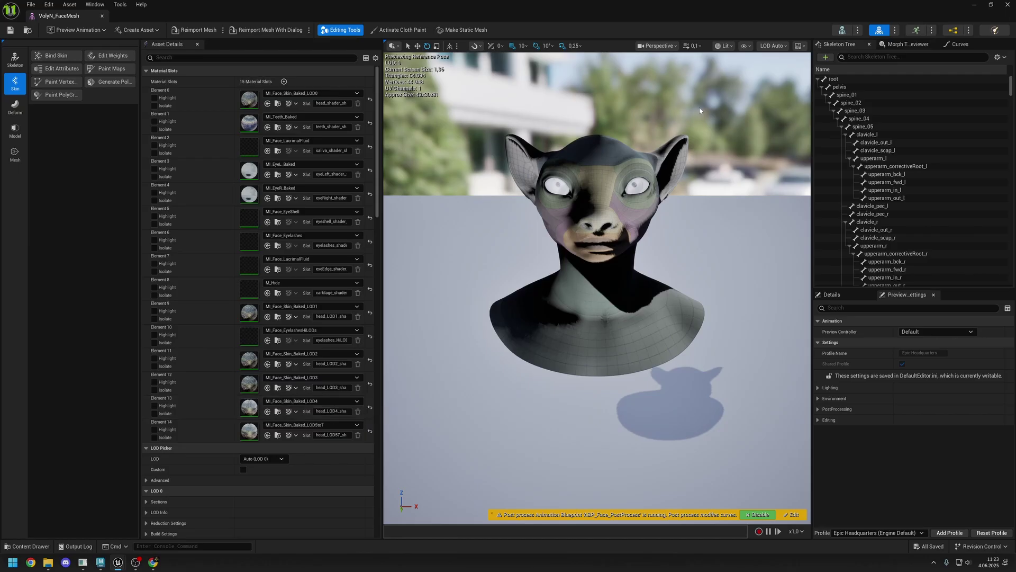
{"action": "left_click", "coordinate": [916, 30]}
{"action": "left_click", "coordinate": [941, 104]}
{"action": "type", "text": "voly"}
{"action": "left_click", "coordinate": [951, 237]}
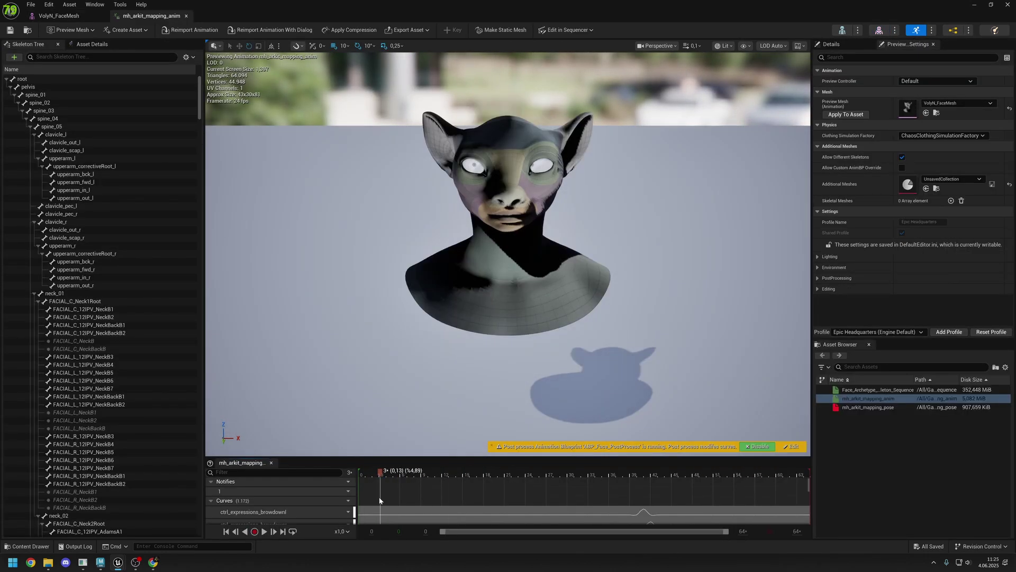
- Scrub the animation to frames 12 and 18 and view the open-mouthed bust front-on
{"action": "left_click_drag", "start_coordinate": [378, 500], "coordinate": [484, 486]}
{"action": "right_click_drag", "start_coordinate": [506, 371], "coordinate": [458, 123]}
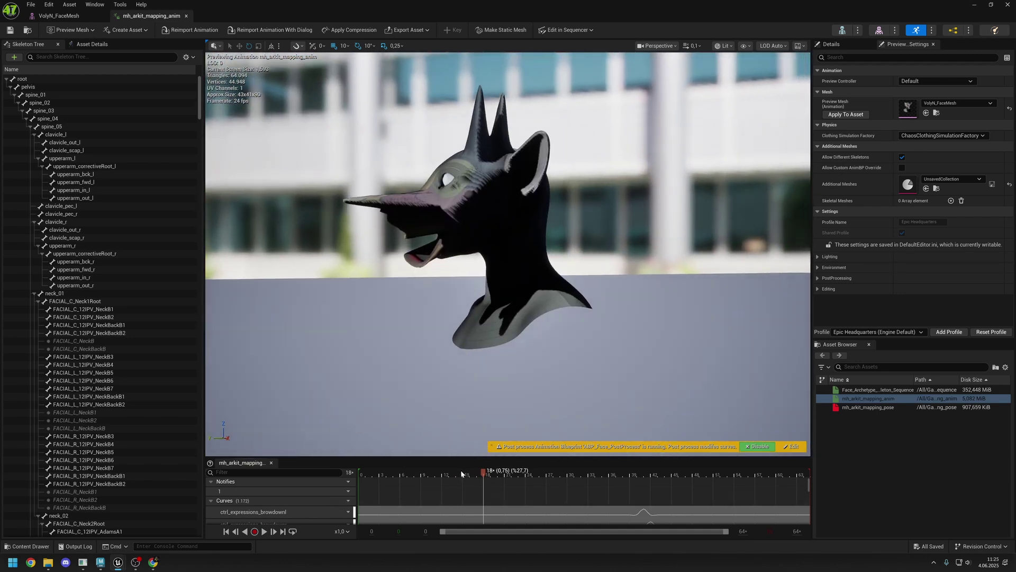
{"action": "right_click_drag", "start_coordinate": [508, 254], "coordinate": [516, 225]}
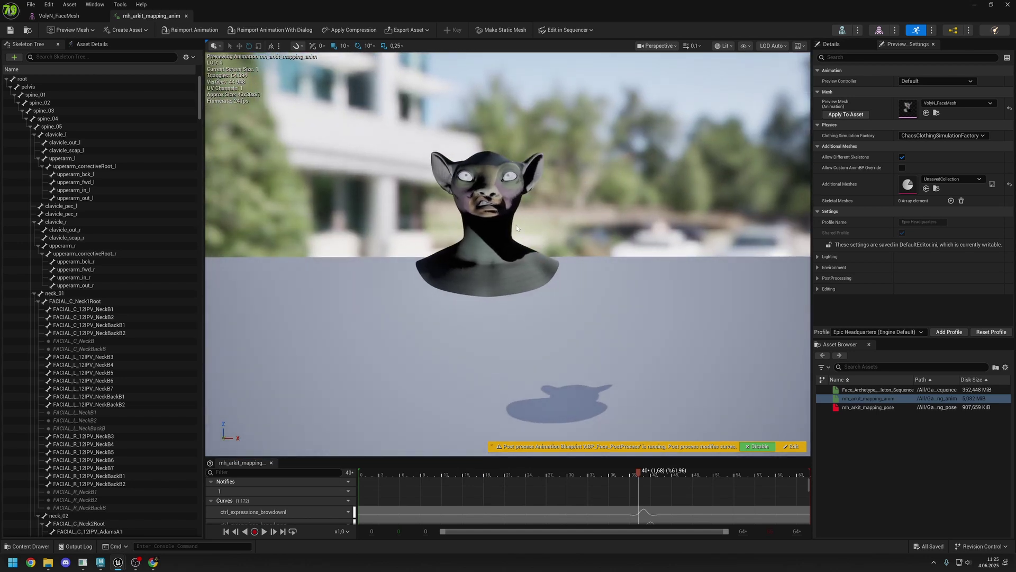